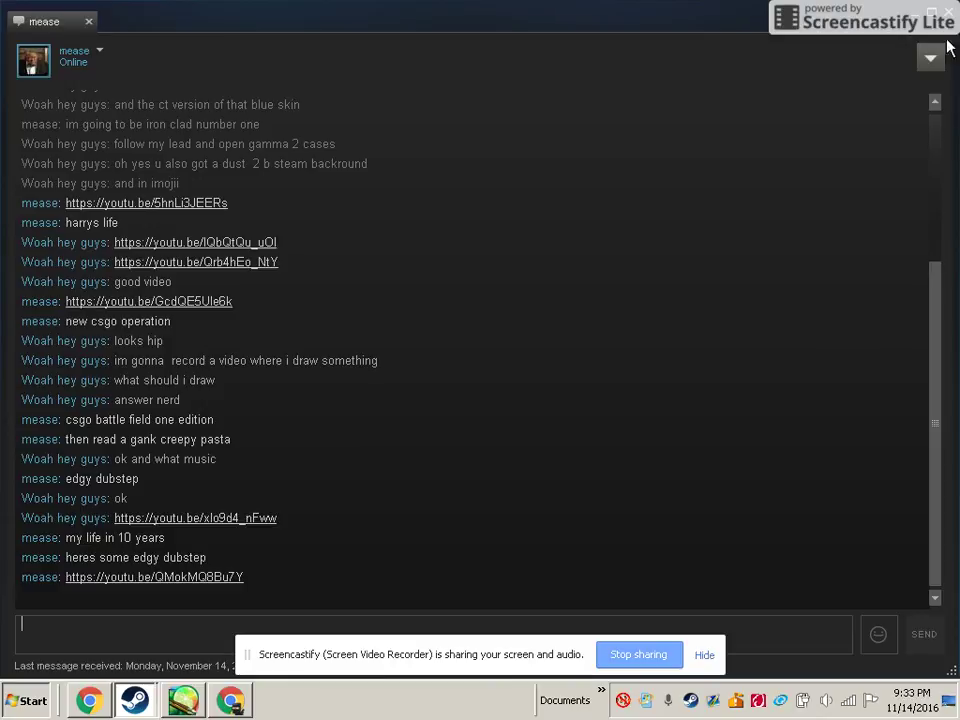
# Close the Steam chat, hide the screen-sharing notice and switch to the blank canvas in PaintTool SAI.
pyautogui.click(950, 15)
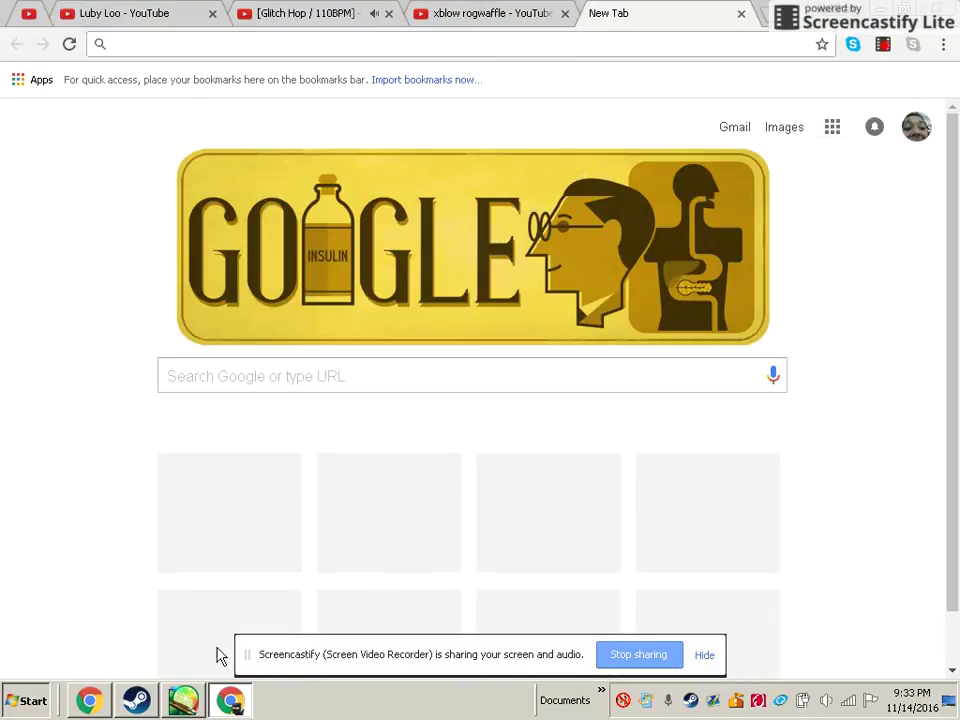
pyautogui.click(705, 657)
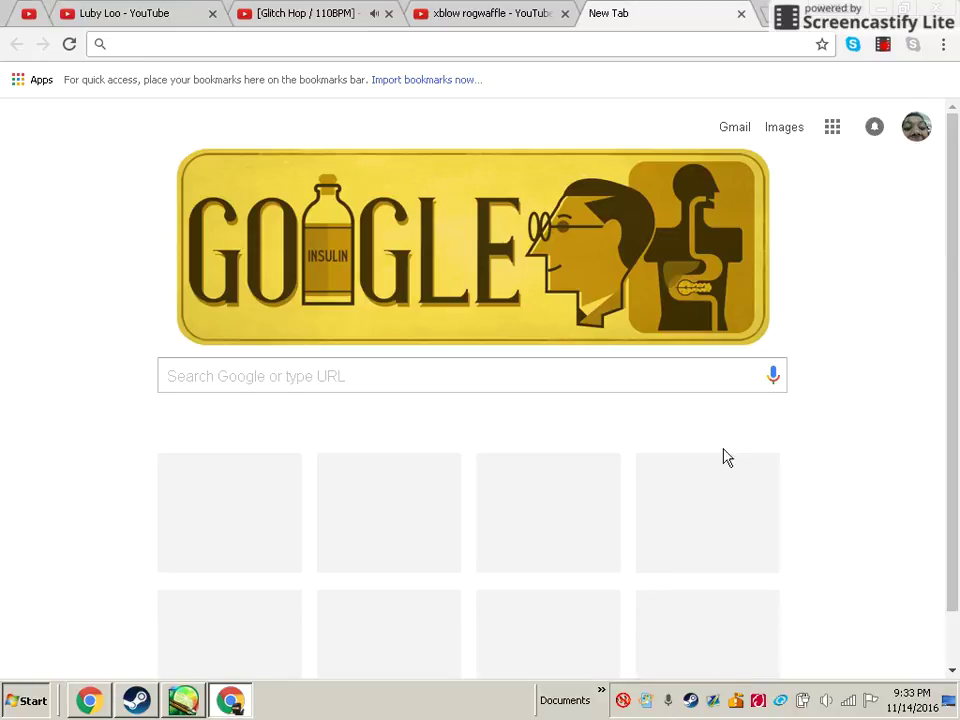
pyautogui.click(195, 690)
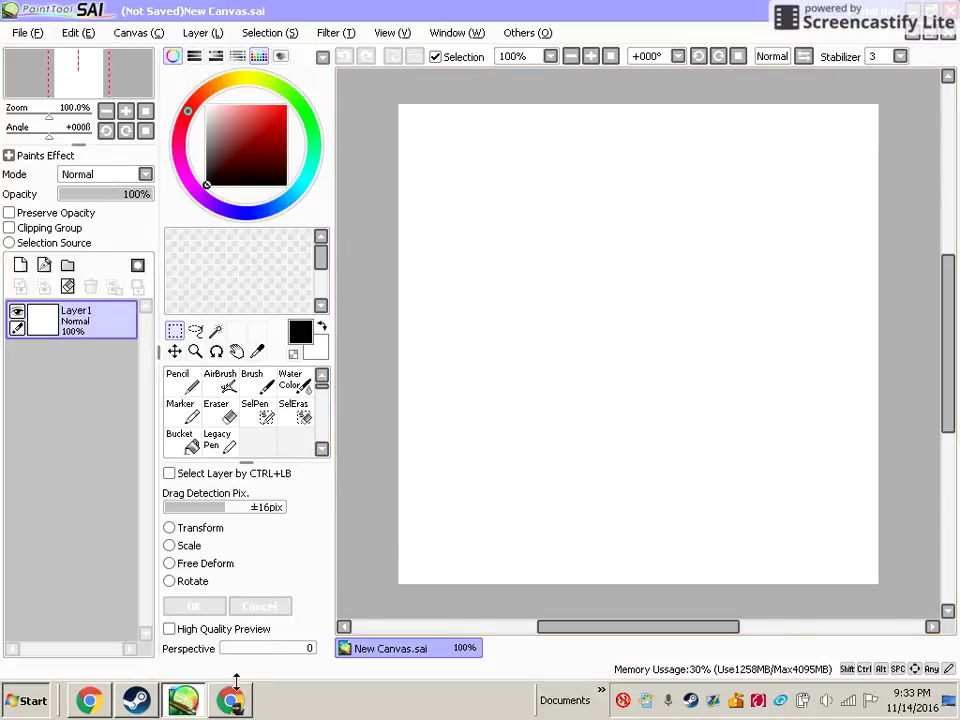
pyautogui.click(232, 698)
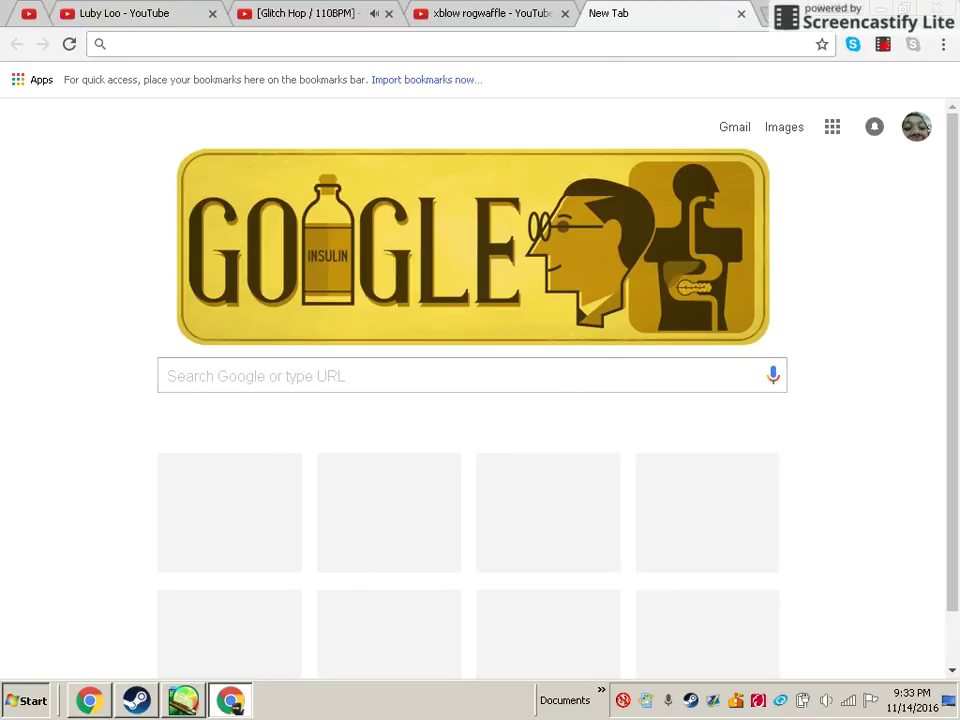
pyautogui.hotkey('ctrl', 't')
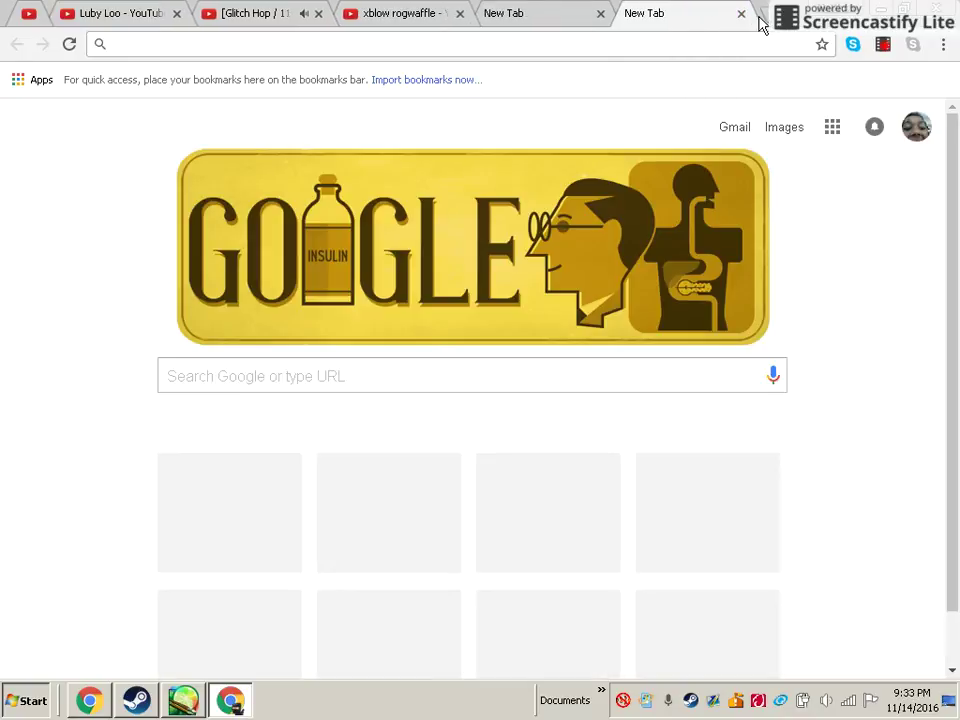
pyautogui.click(741, 15)
pyautogui.click(881, 9)
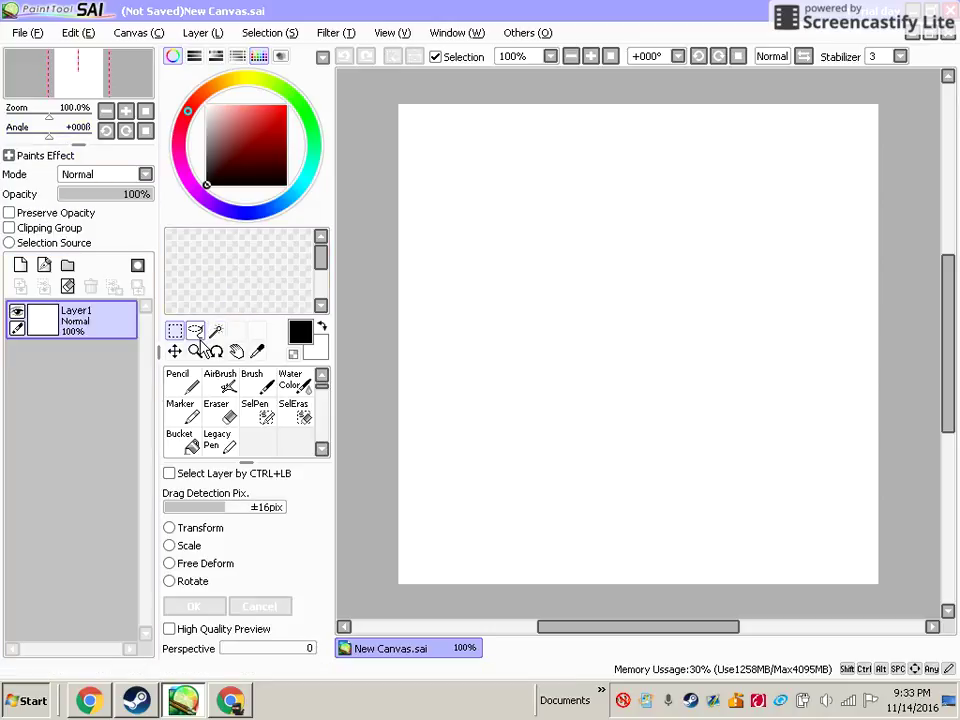
# Start the helmet with a short black Pencil stroke in the upper-left area of the canvas.
pyautogui.click(193, 385)
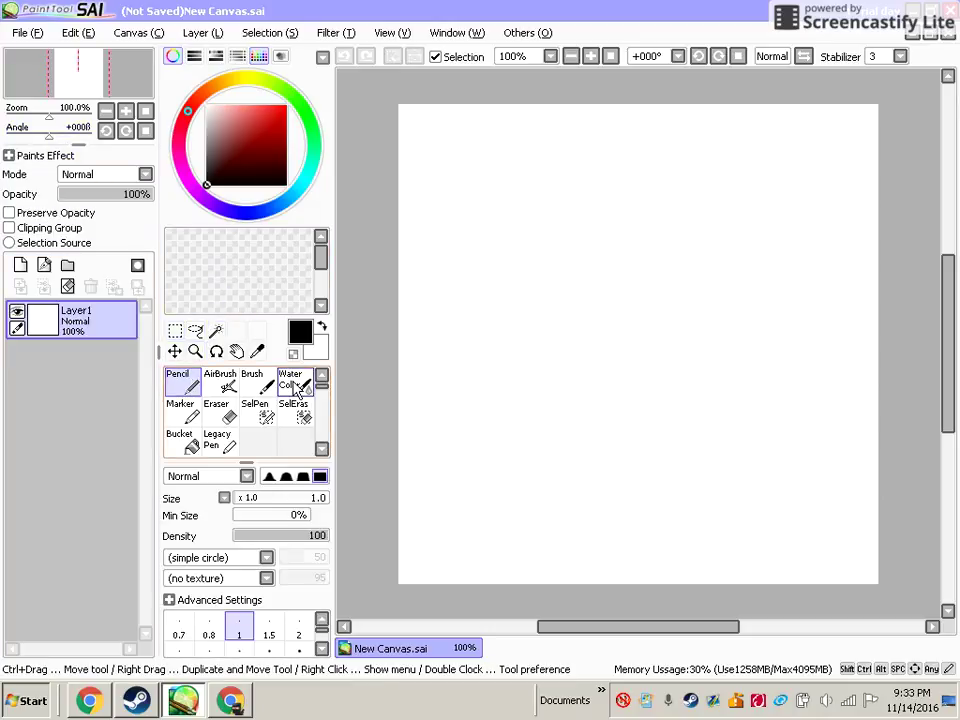
pyautogui.moveTo(448, 220); pyautogui.dragTo(446, 236)
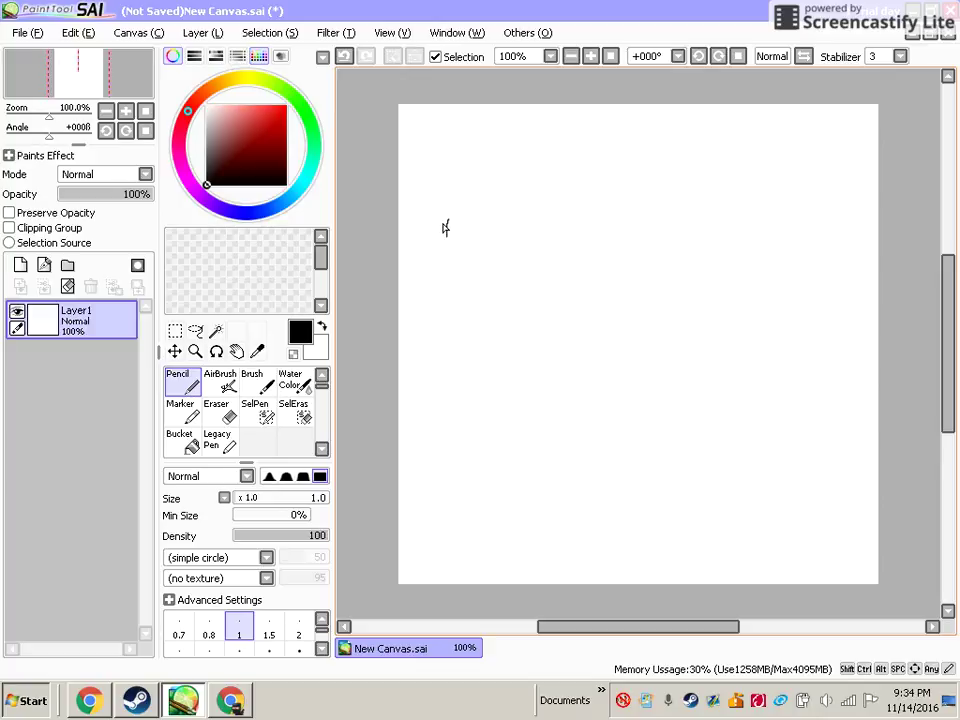
# Switch to Chrome, search Google Images for "gign" and open the Wikipedia photo of two operators as a reference.
pyautogui.click(251, 711)
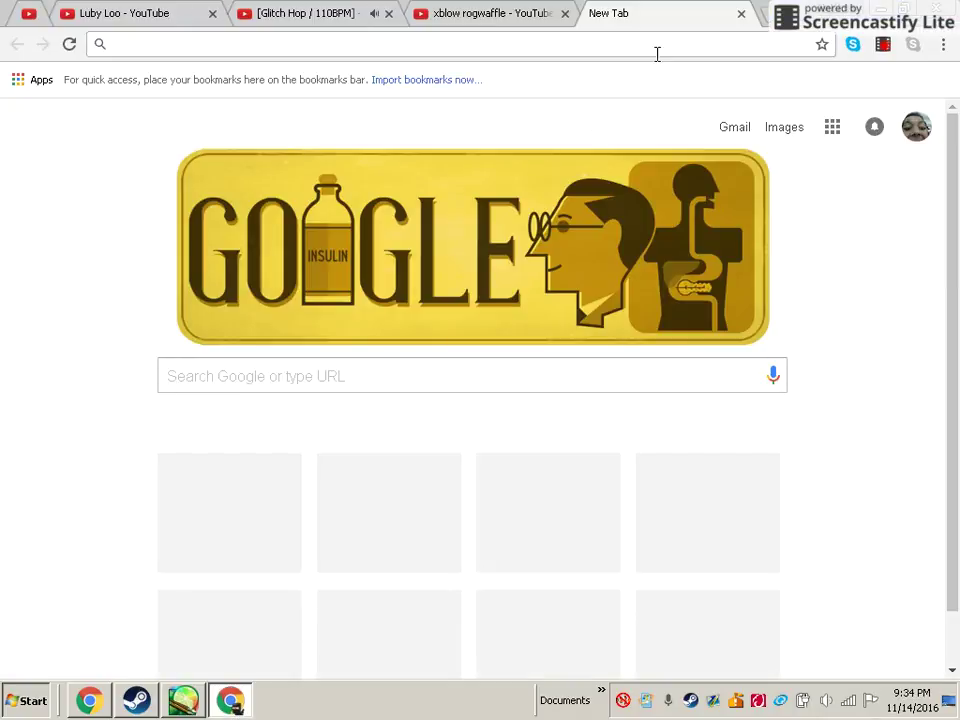
pyautogui.write('gign')
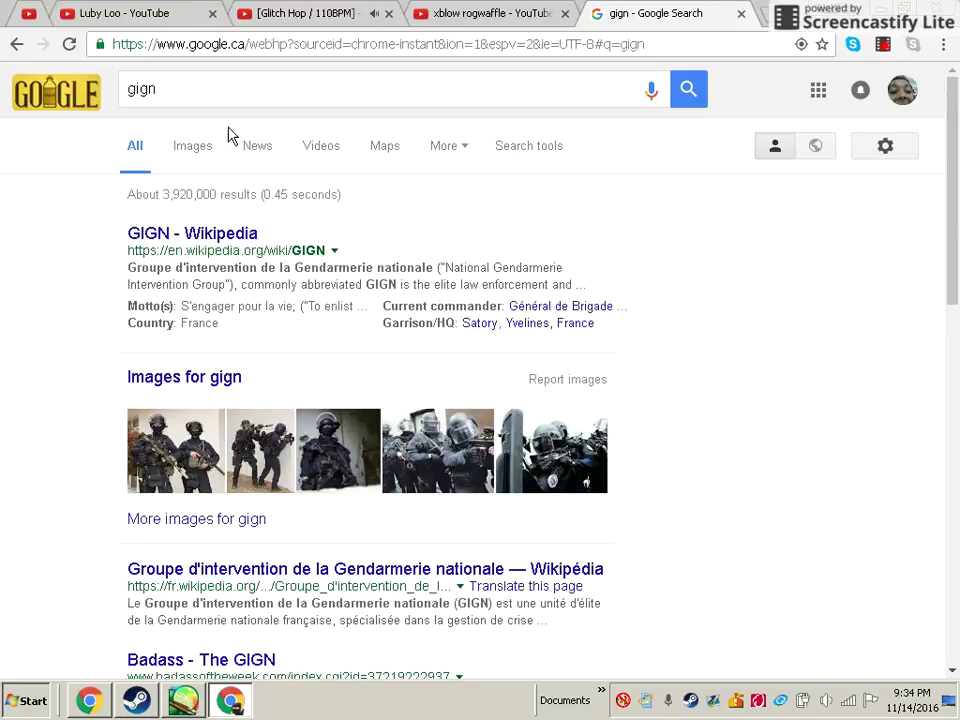
pyautogui.click(197, 146)
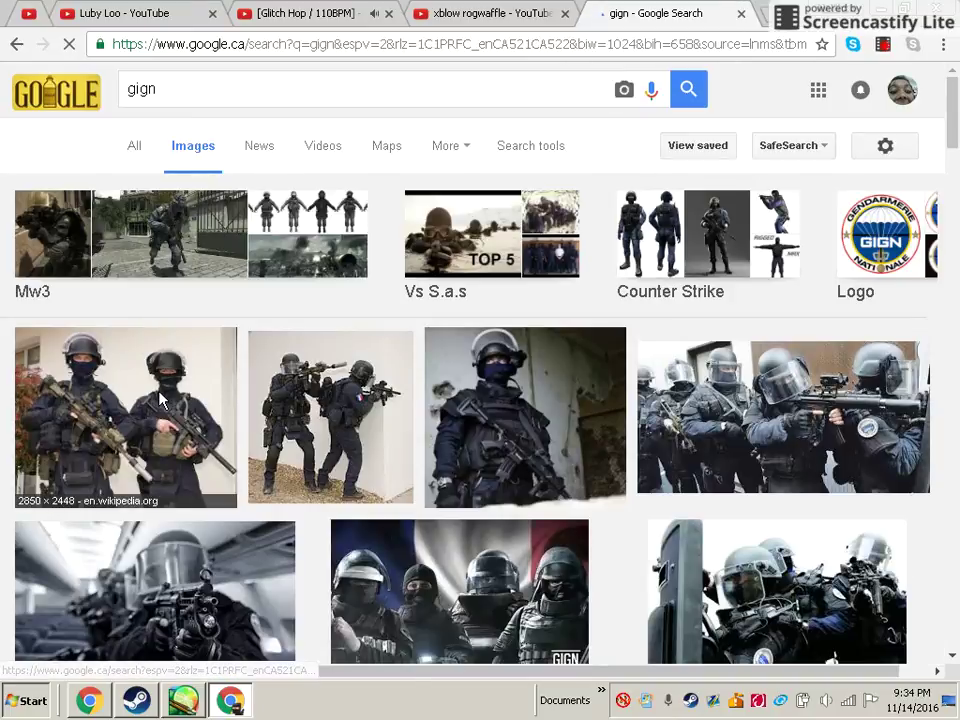
pyautogui.click(175, 400)
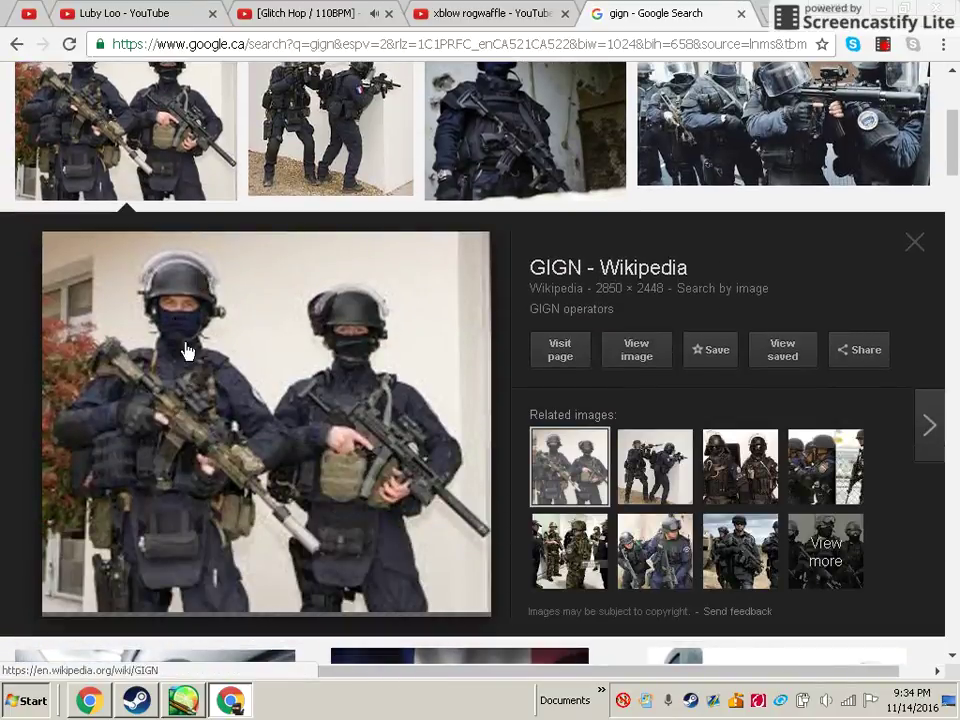
pyautogui.click(138, 701)
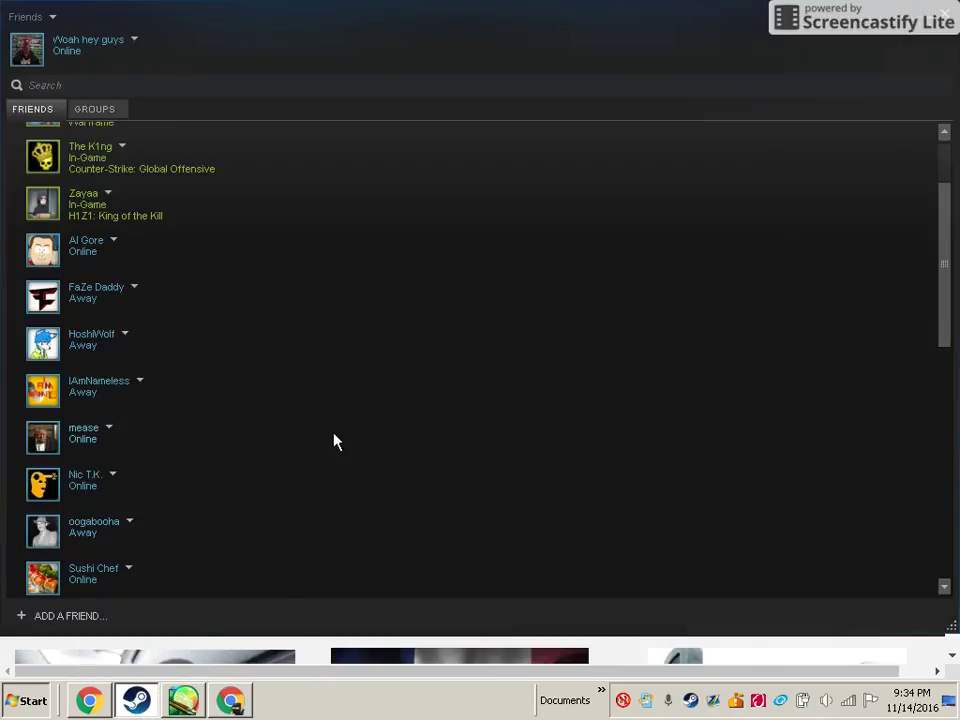
pyautogui.click(138, 701)
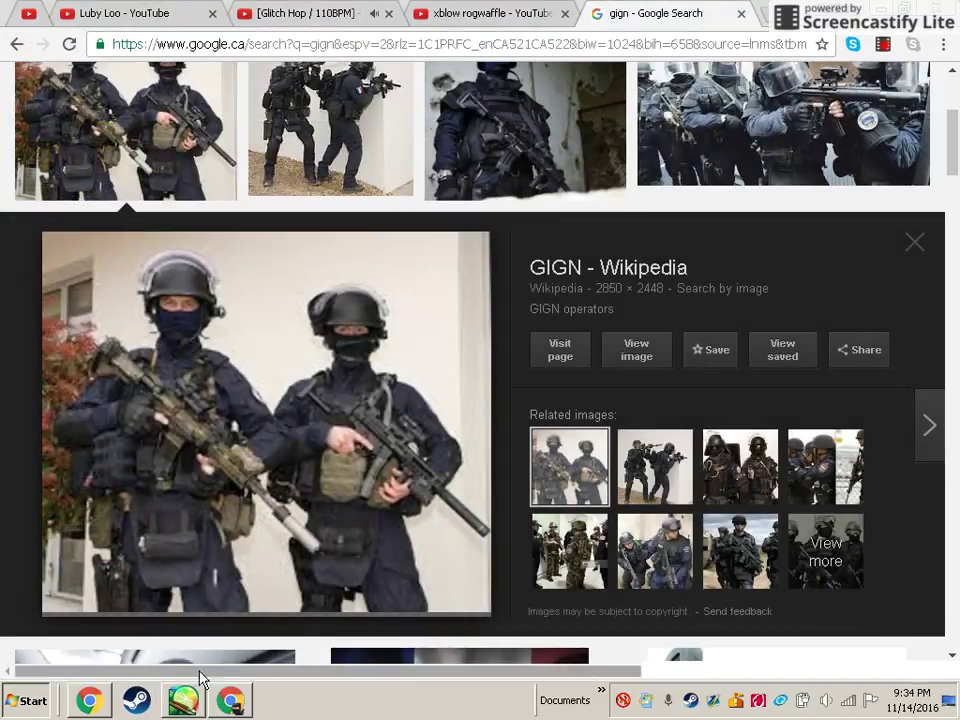
# In PaintTool SAI, sketch the helmet's front outline and two larger curved contours around it, following the reference photo.
pyautogui.click(183, 703)
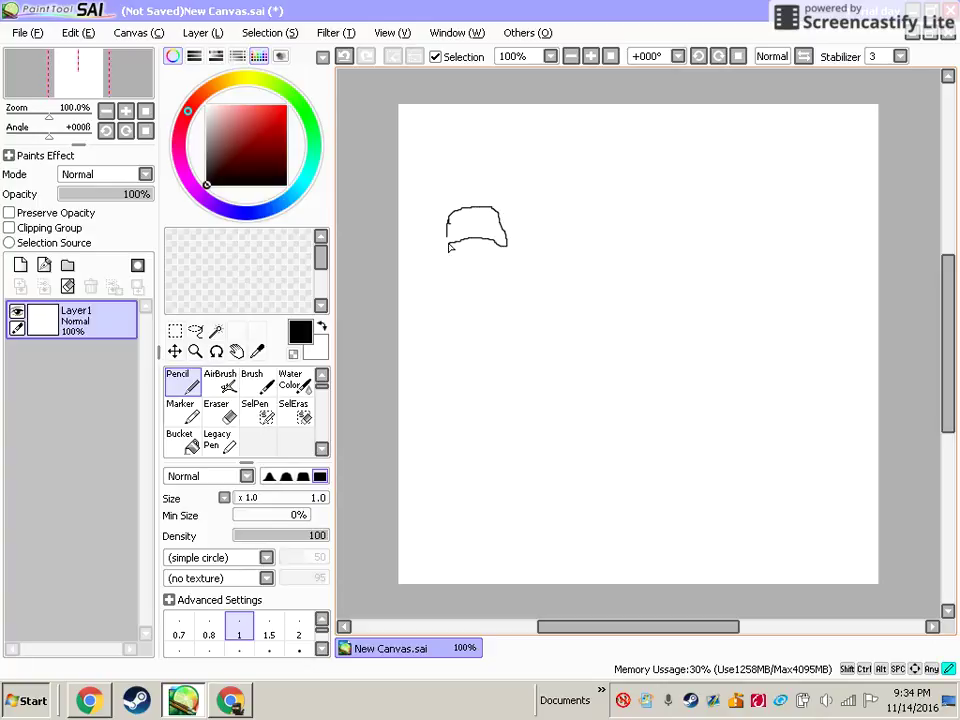
pyautogui.click(230, 701)
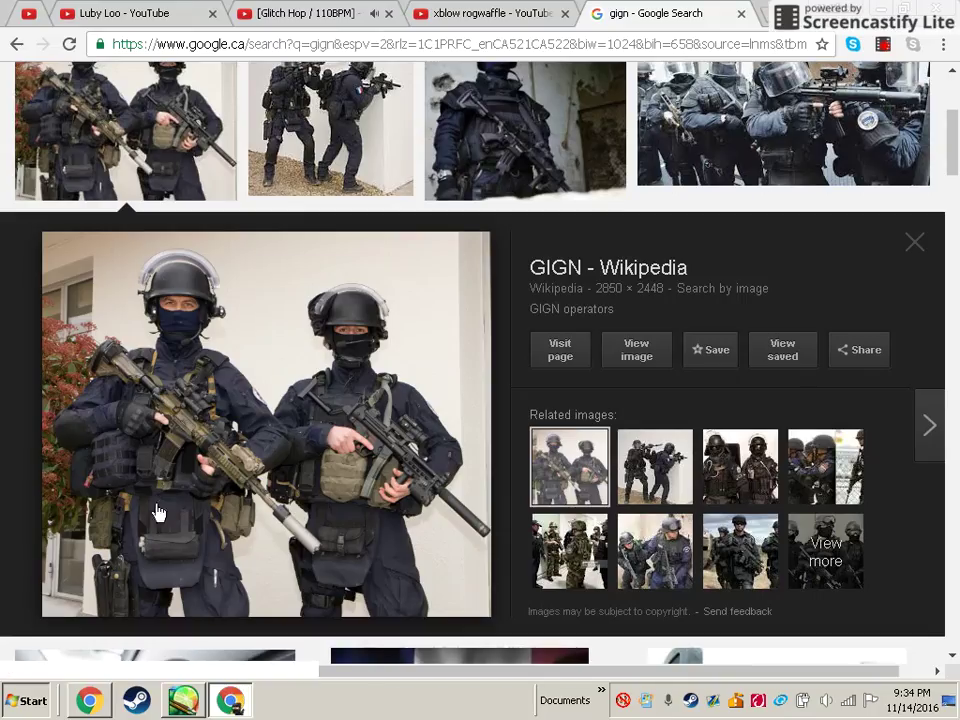
pyautogui.click(183, 701)
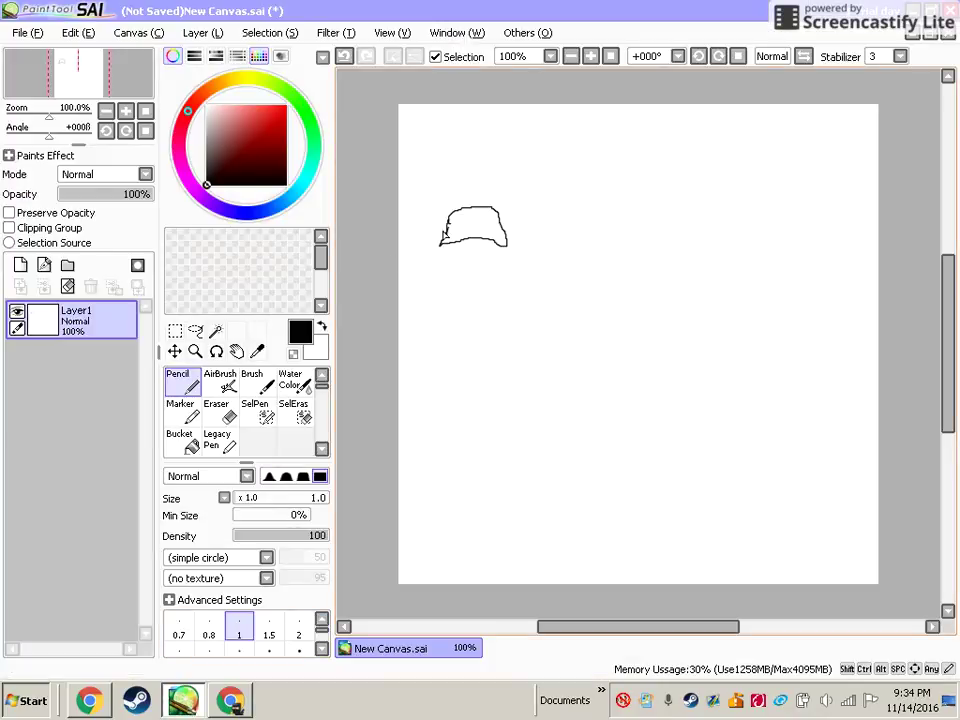
pyautogui.moveTo(440, 242)
pyautogui.mouseDown()
pyautogui.moveTo(438, 205)
pyautogui.moveTo(527, 232)
pyautogui.moveTo(508, 250)
pyautogui.moveTo(522, 251)
pyautogui.mouseUp()
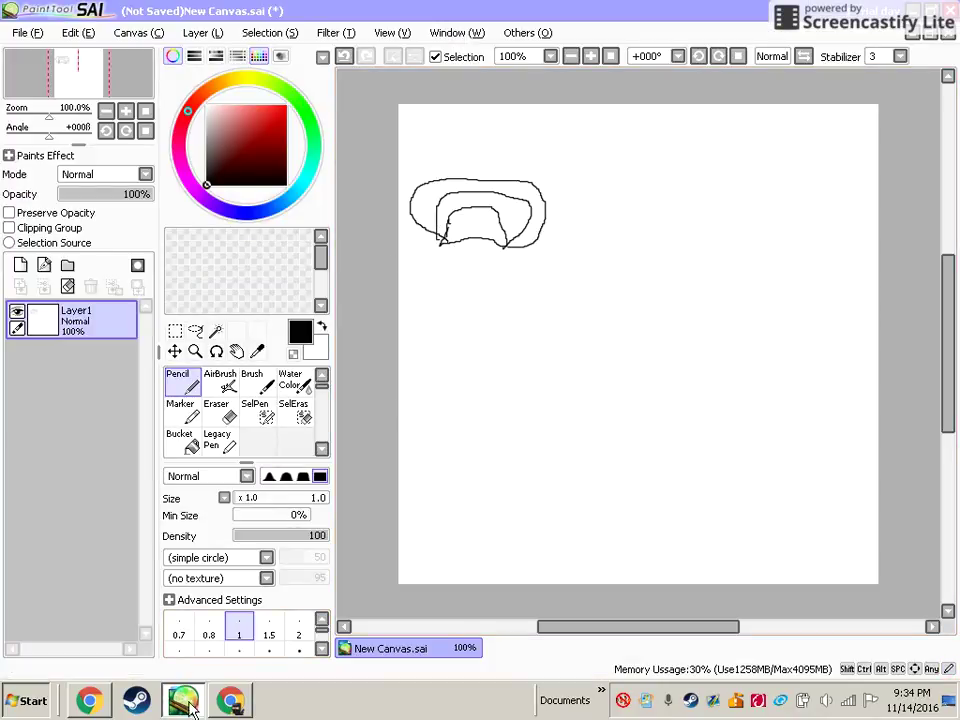
# Check the reference photo and draw two small narrow eyes with pupils below the helmet's front edge.
pyautogui.click(230, 701)
pyautogui.click(183, 701)
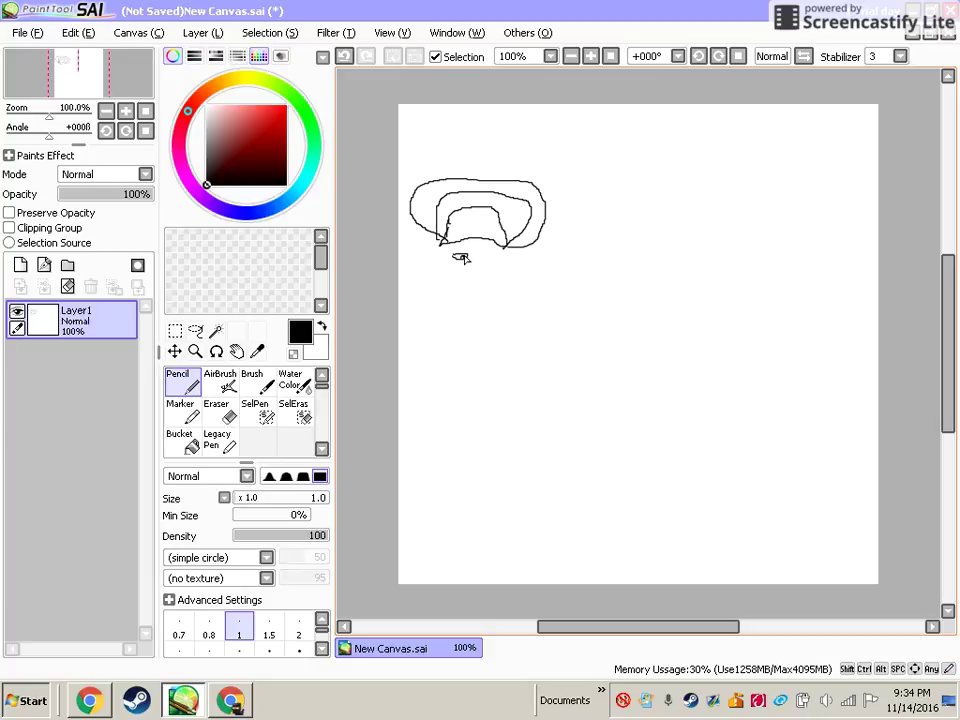
pyautogui.moveTo(492, 262); pyautogui.dragTo(488, 257)
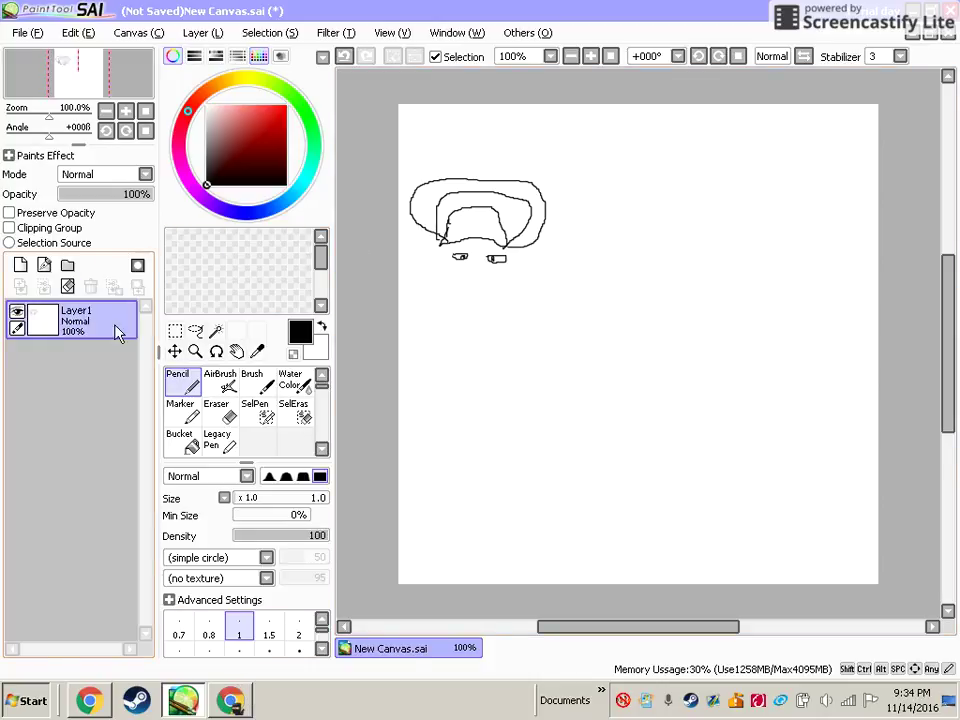
# Fill the band between the helmet's front outline and the middle contour with black using the Bucket tool.
pyautogui.click(183, 441)
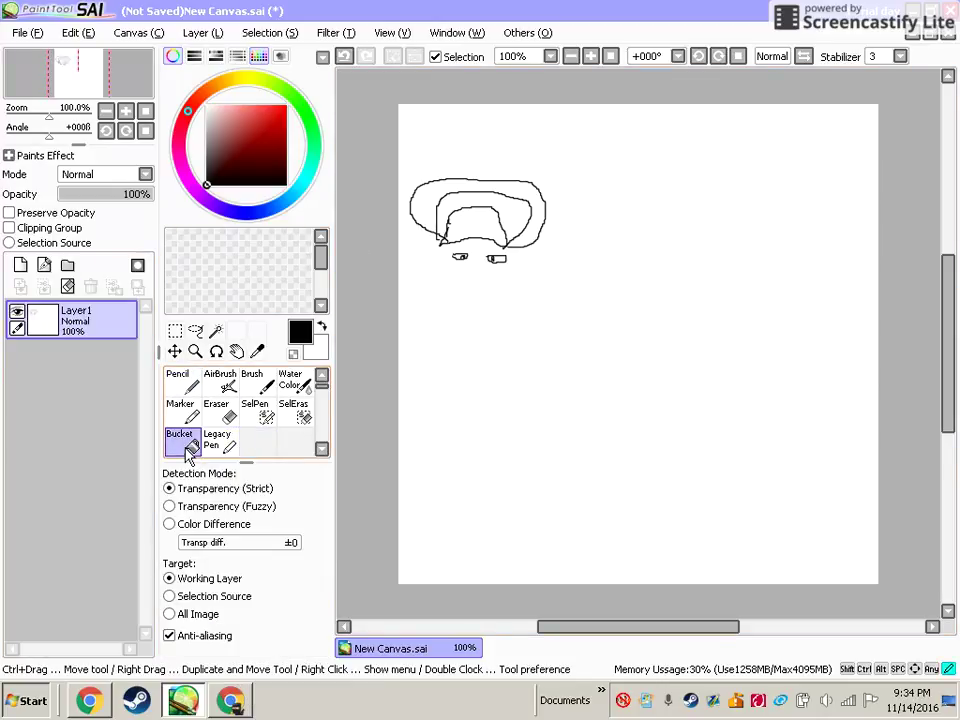
pyautogui.click(460, 214)
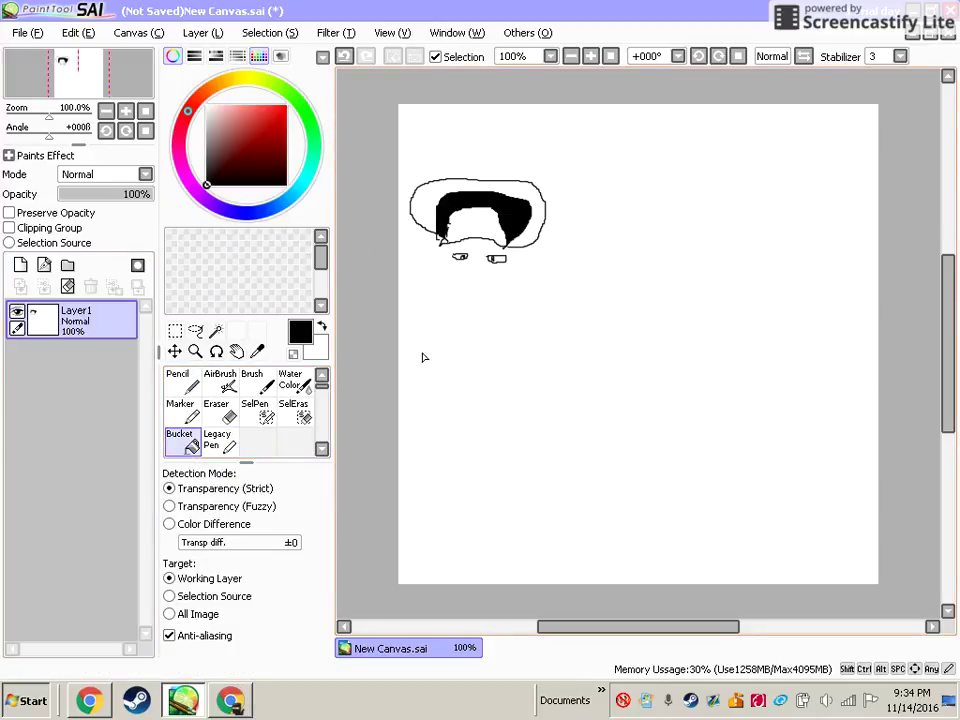
# Outline the face opening around the eyes with the Pencil, including the mask's upper edge, after checking the reference photo.
pyautogui.click(180, 380)
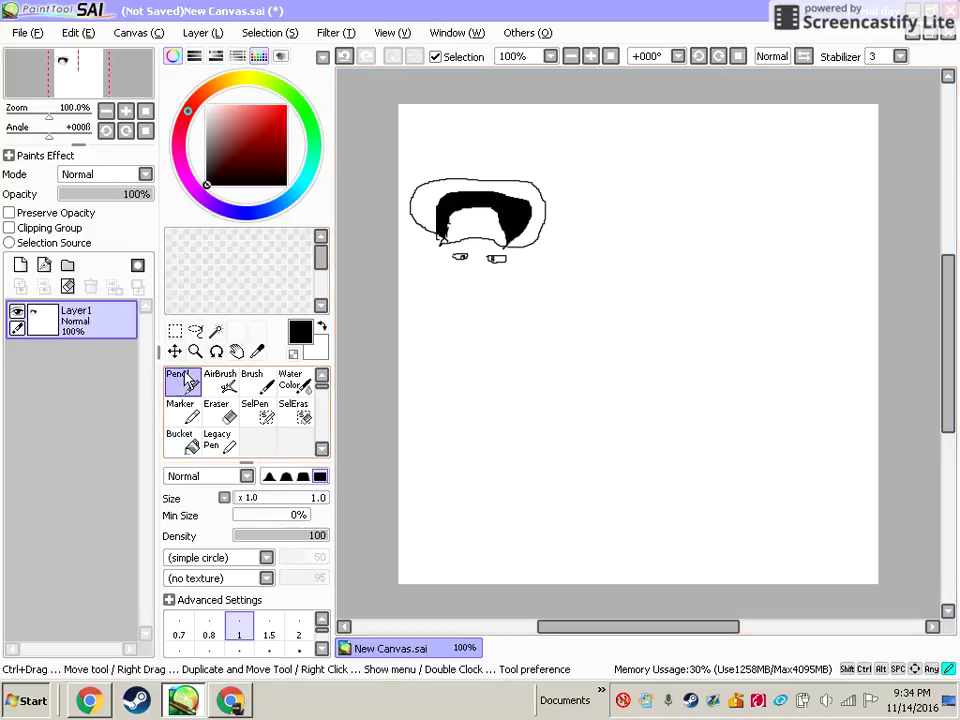
pyautogui.click(231, 703)
pyautogui.click(184, 700)
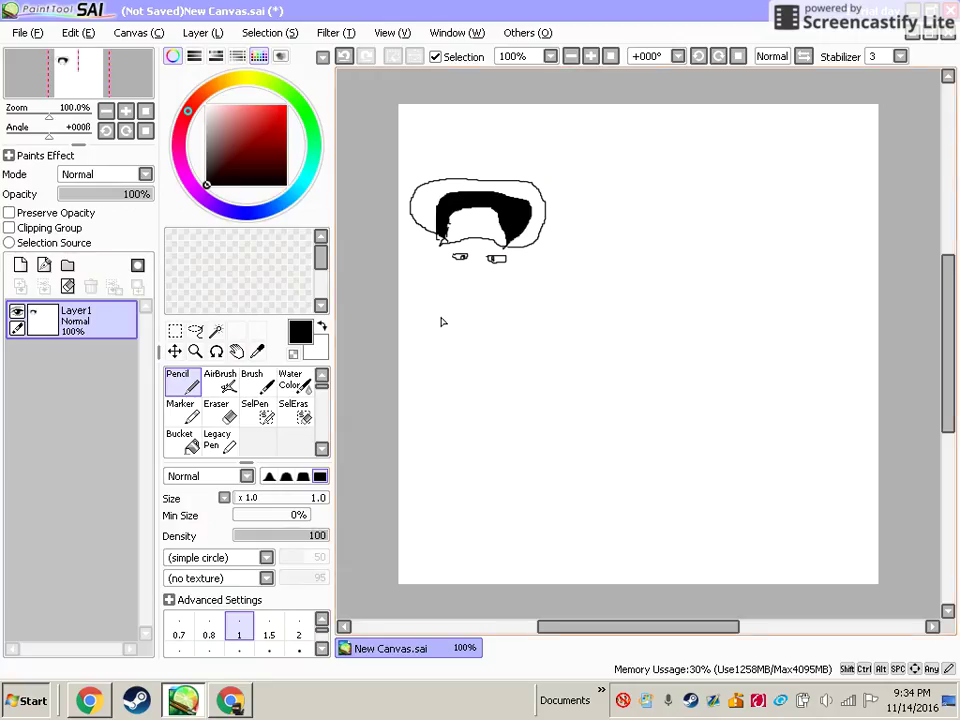
pyautogui.moveTo(441, 240); pyautogui.dragTo(482, 270)
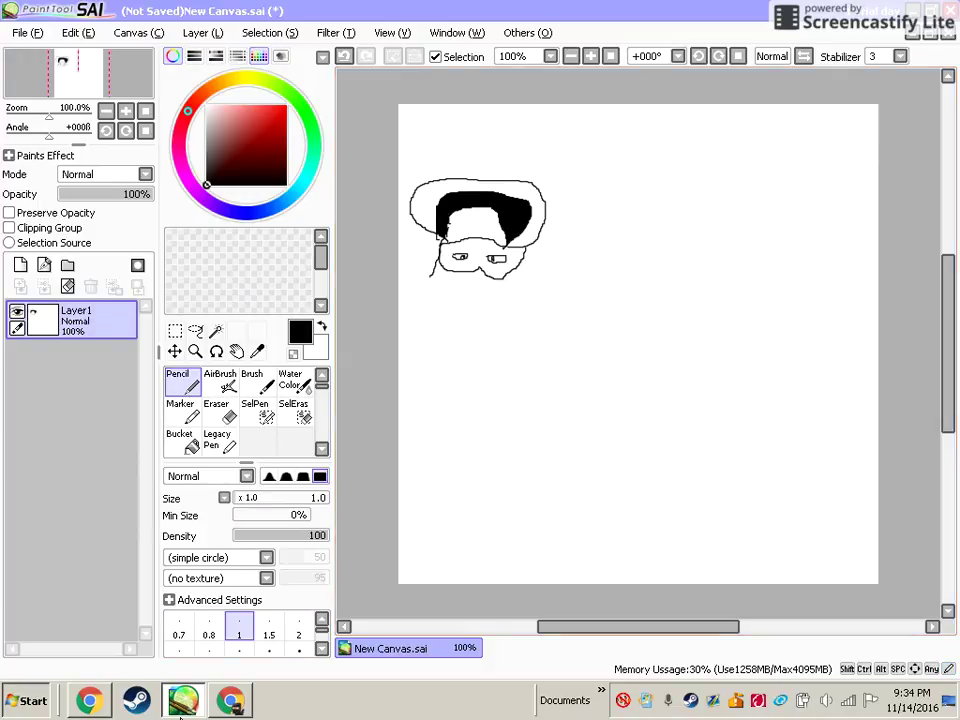
# Add inner visor lines along both sides of the helmet and draw the pointed lower face mask, using the reference photo.
pyautogui.click(233, 701)
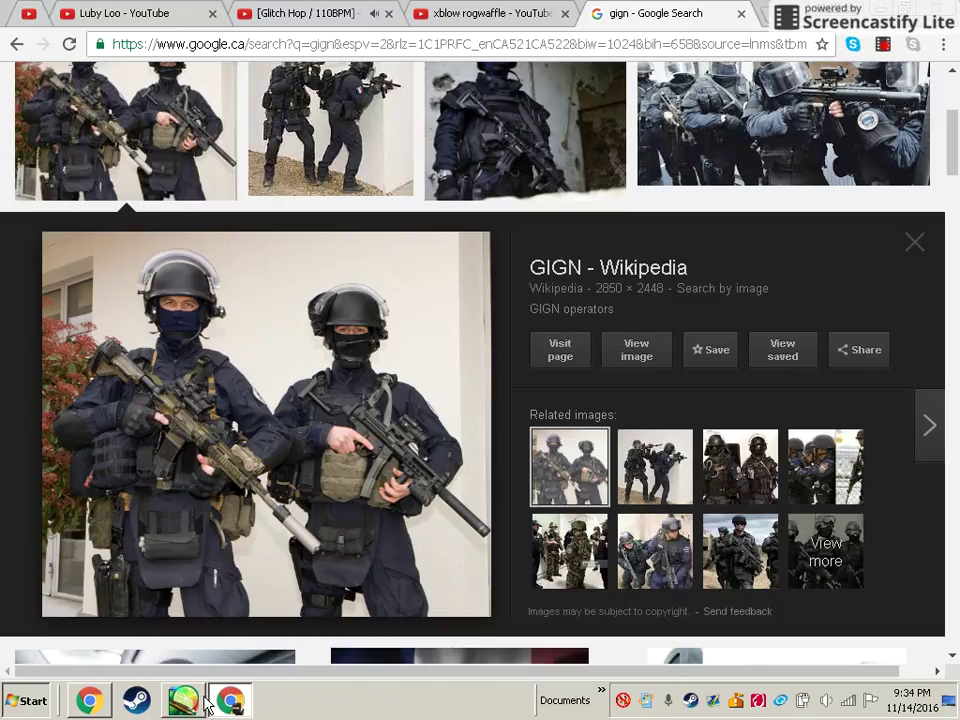
pyautogui.click(200, 701)
pyautogui.moveTo(432, 234); pyautogui.dragTo(438, 196)
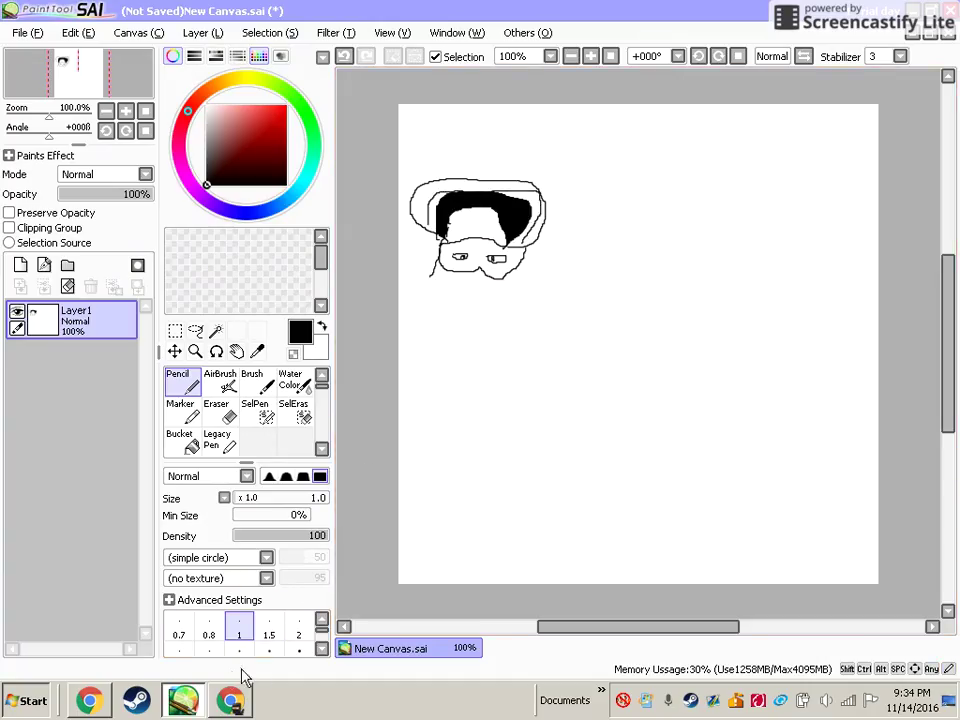
pyautogui.click(230, 700)
pyautogui.click(200, 701)
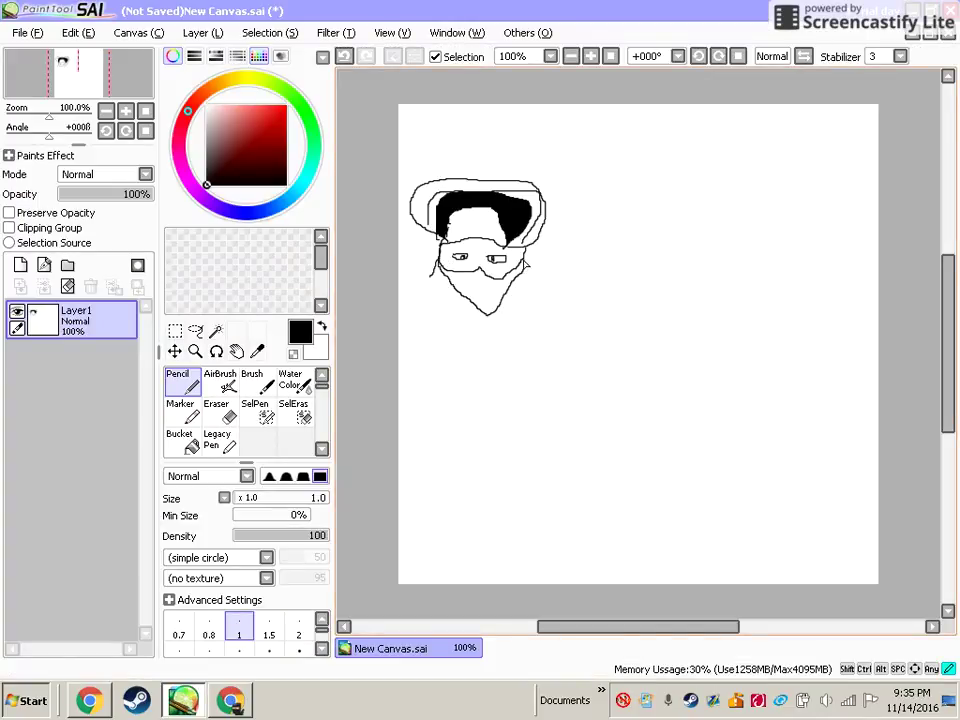
# Check the reference photo and draw the neck, both shoulders and one side of the torso down to the canvas's lower edge.
pyautogui.click(231, 702)
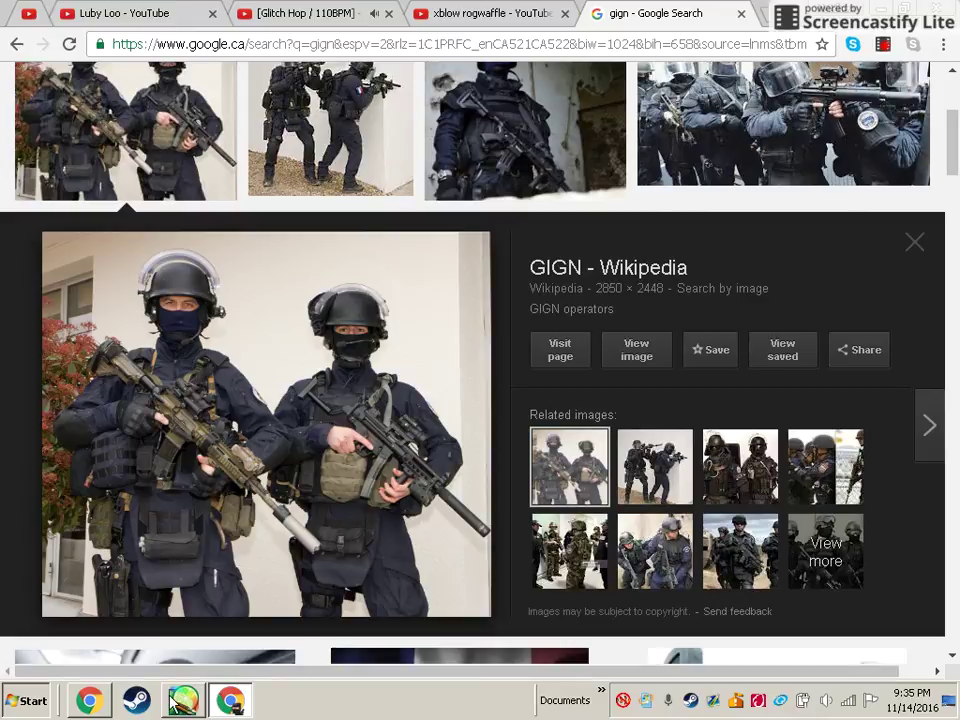
pyautogui.click(182, 700)
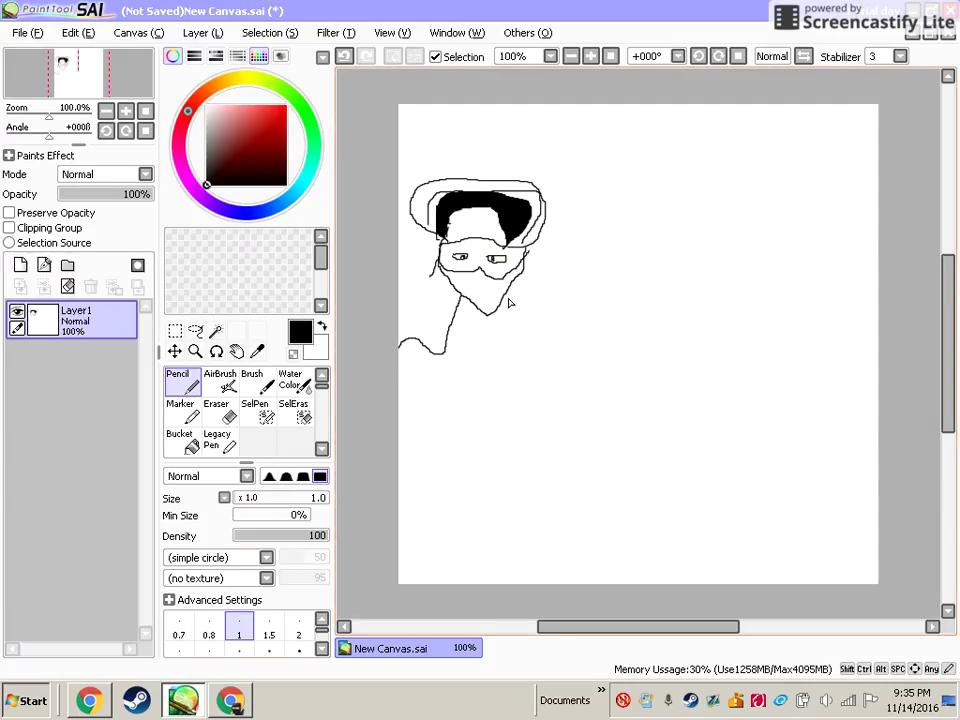
pyautogui.moveTo(507, 300); pyautogui.dragTo(533, 363)
pyautogui.moveTo(553, 430)
pyautogui.mouseDown()
pyautogui.moveTo(545, 486)
pyautogui.moveTo(562, 582)
pyautogui.mouseUp()
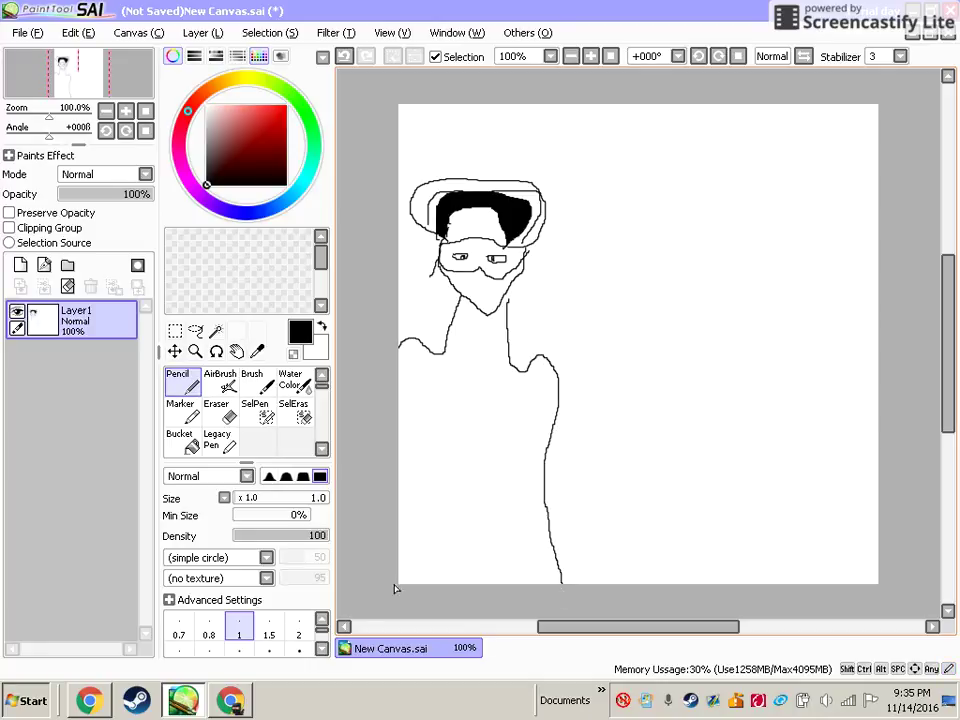
# Search Google for "desert eagle csgo" in a new Chrome tab to find a pistol reference, and return to the drawing.
pyautogui.click(230, 700)
pyautogui.click(762, 14)
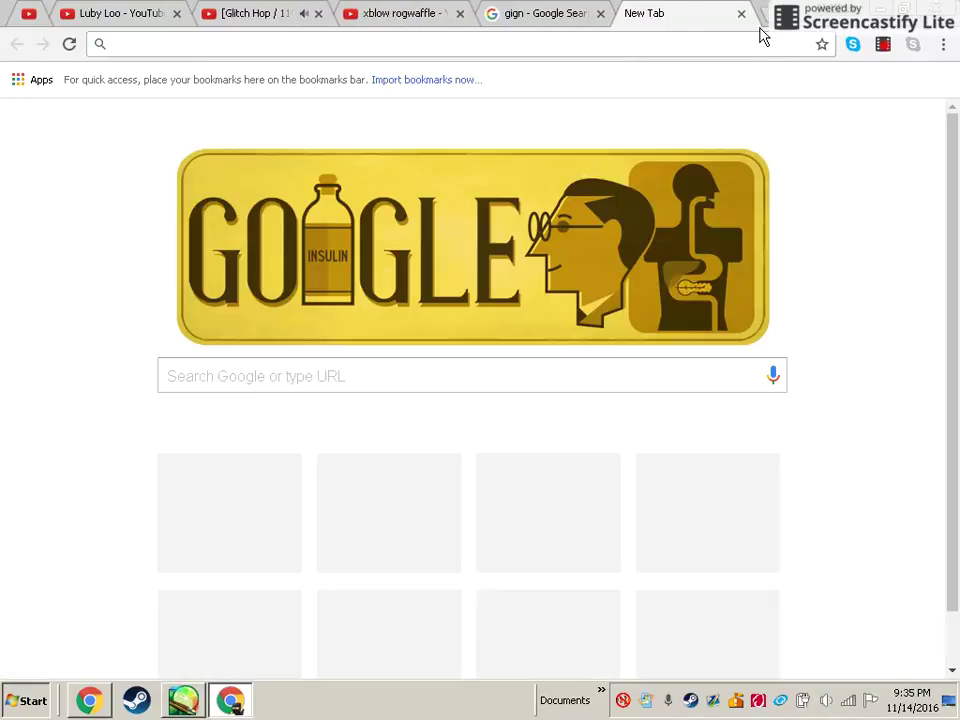
pyautogui.write('desert eagle csgo')
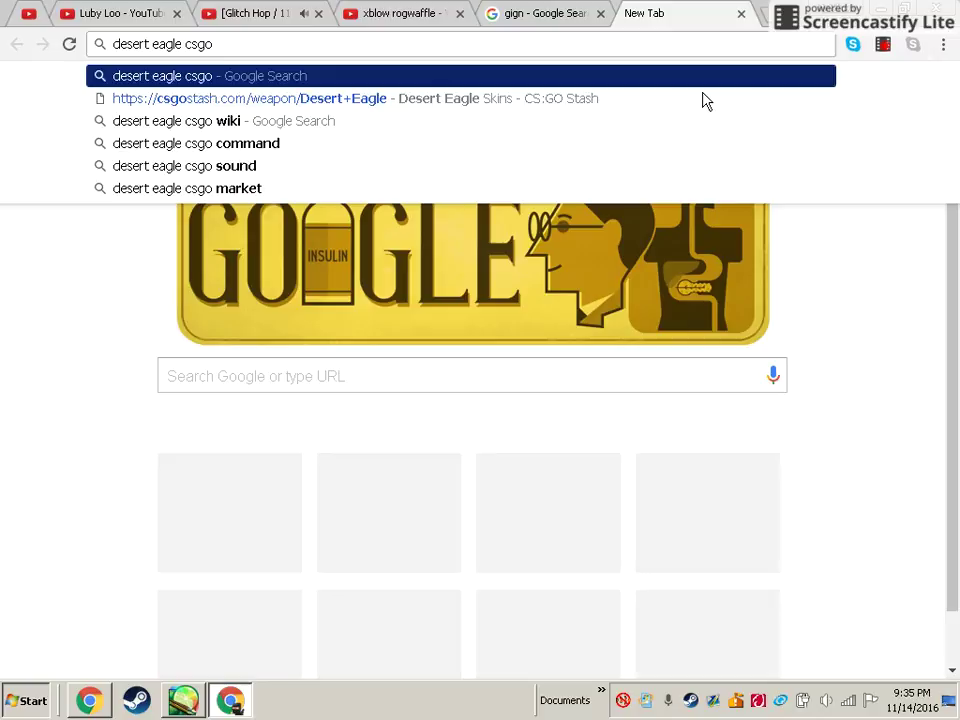
pyautogui.press('Return')
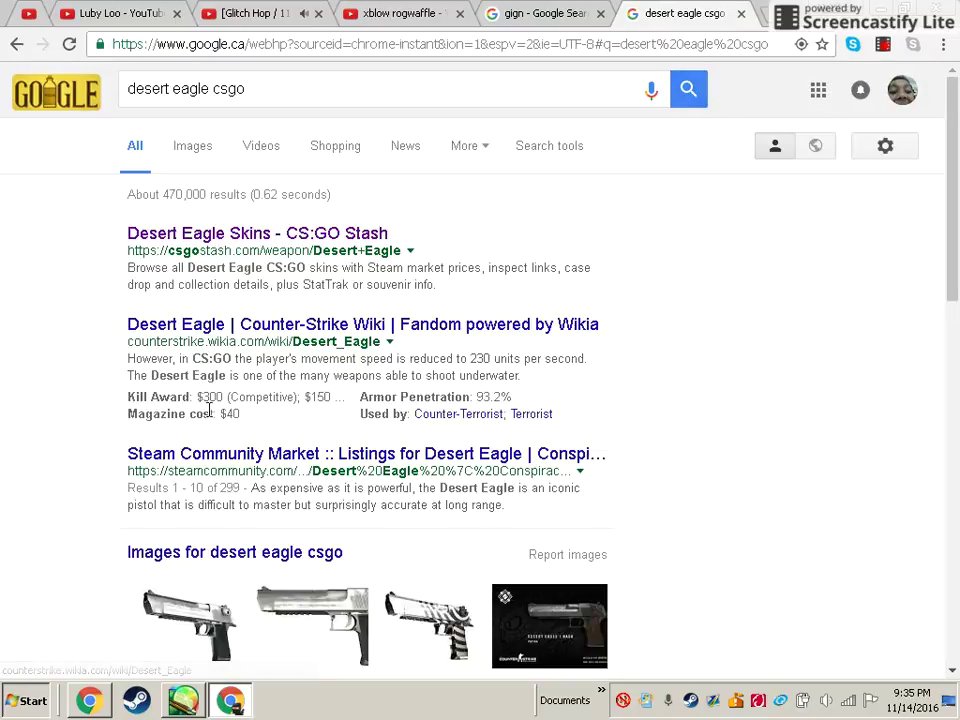
pyautogui.click(210, 655)
pyautogui.click(183, 705)
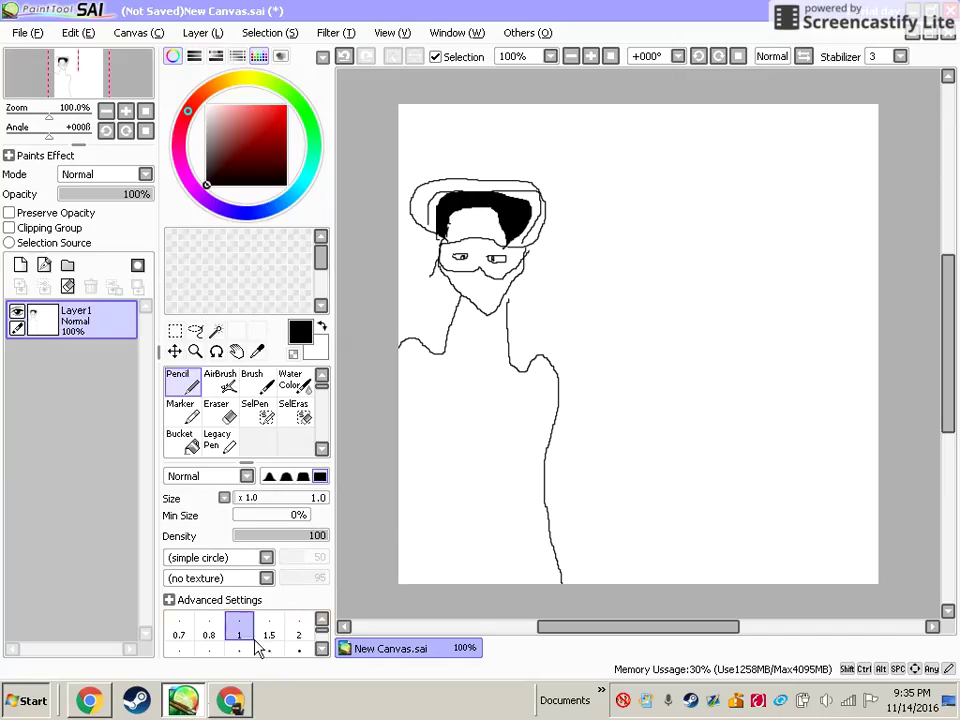
# Check the Desert Eagle reference and draw a rough pistol outline with grip and trigger guard beside the operator's shoulder.
pyautogui.click(205, 706)
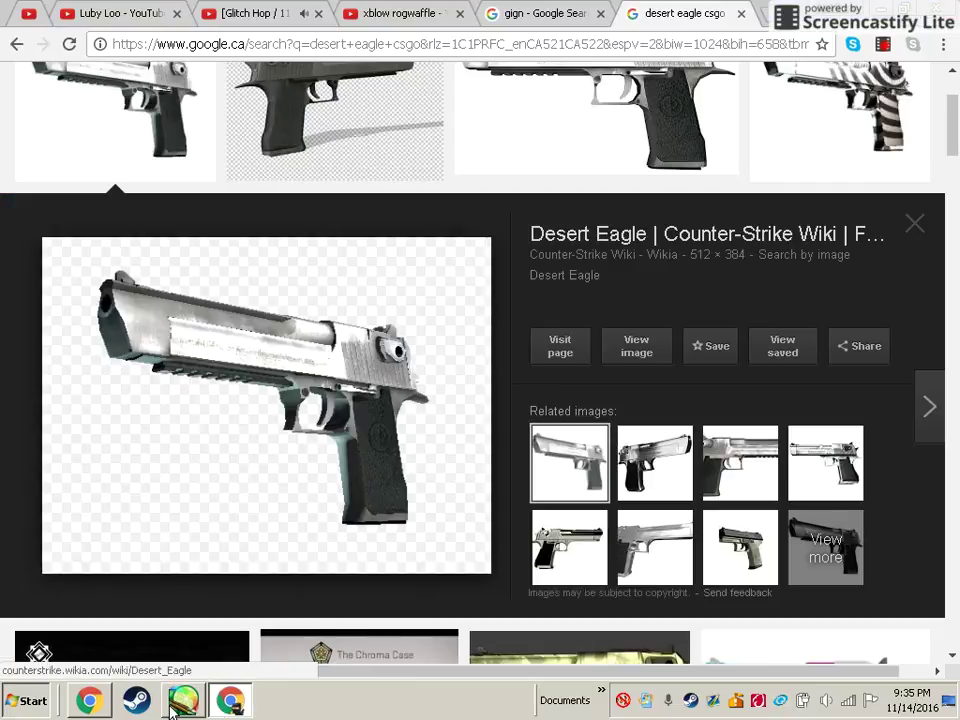
pyautogui.click(172, 709)
pyautogui.moveTo(617, 481); pyautogui.dragTo(621, 433)
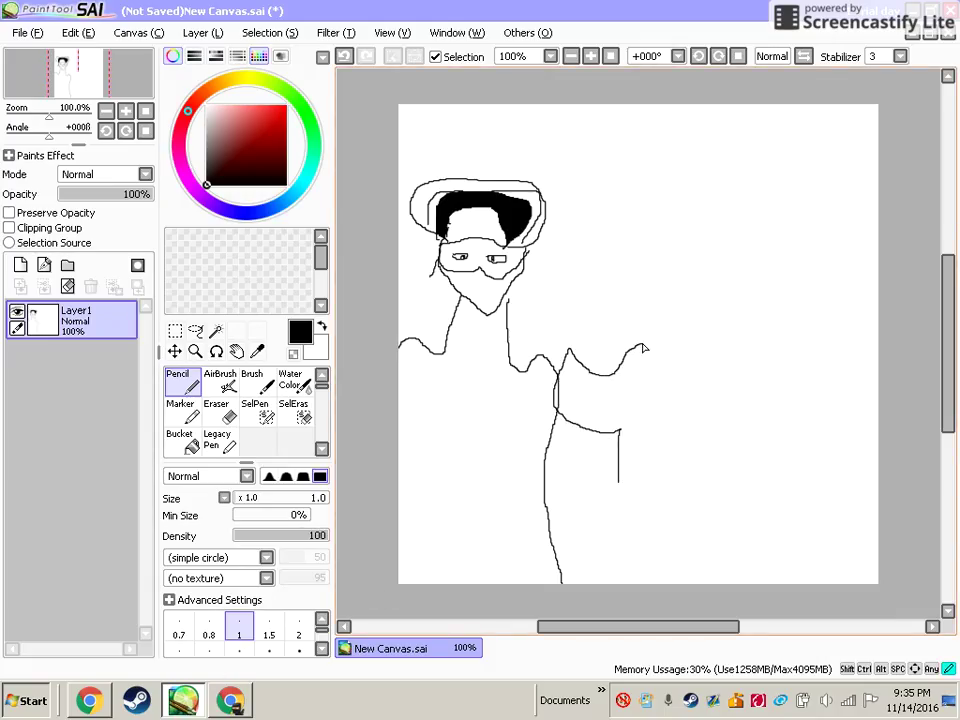
pyautogui.moveTo(624, 467)
pyautogui.mouseDown()
pyautogui.moveTo(613, 430)
pyautogui.moveTo(624, 431)
pyautogui.moveTo(585, 449)
pyautogui.mouseUp()
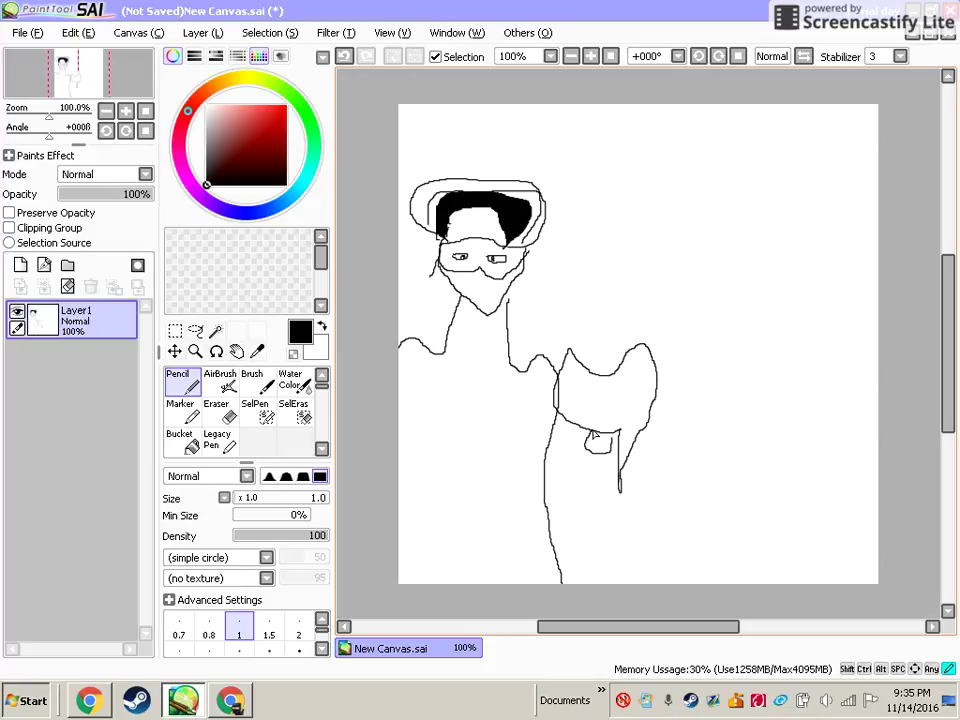
# Add a short line and dark hatching on the pistol's body and scribble shading over its grip, checking the reference.
pyautogui.click(229, 699)
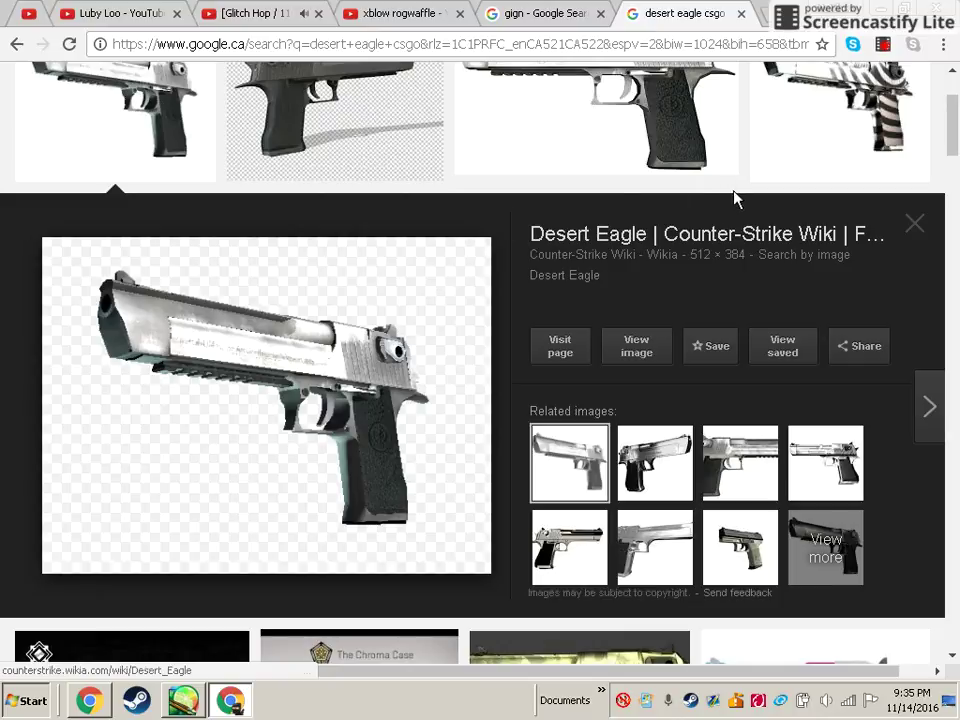
pyautogui.hotkey('alt', 'Tab')
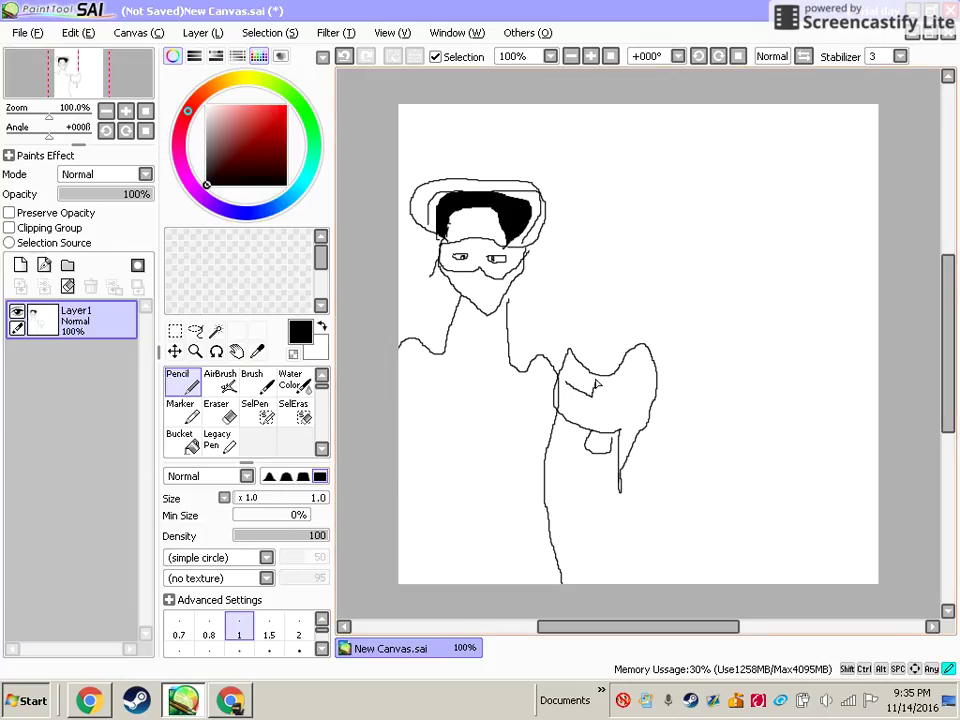
pyautogui.moveTo(594, 384); pyautogui.dragTo(597, 420)
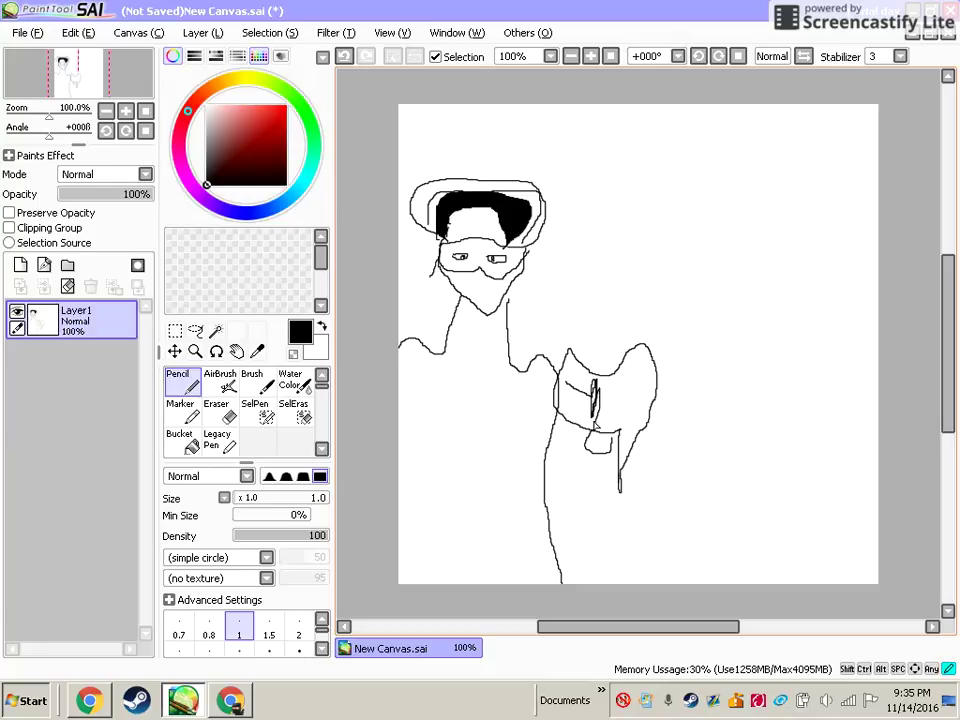
pyautogui.click(231, 700)
pyautogui.click(231, 699)
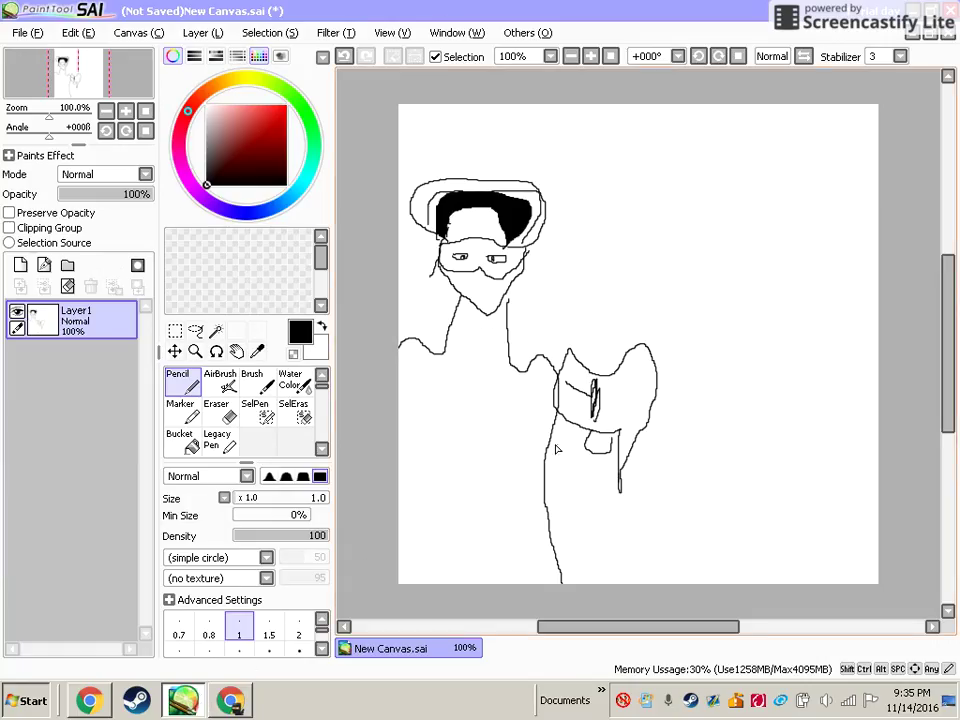
pyautogui.moveTo(615, 449); pyautogui.dragTo(627, 454)
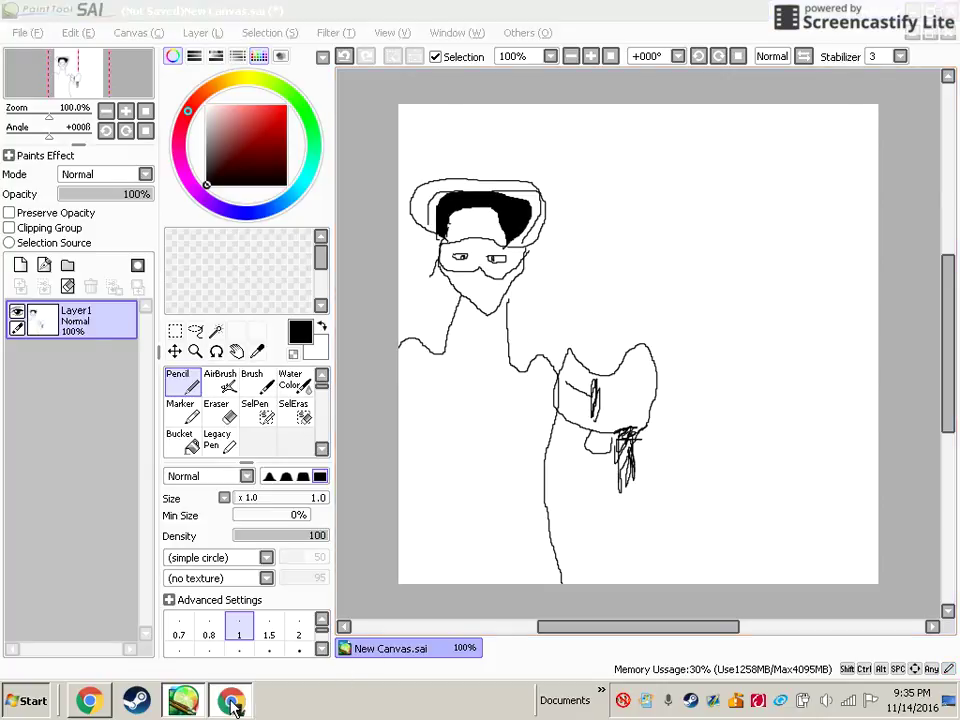
# Search Google Images for "cod infinite warfare" in a new Chrome tab, enlarge the space battle picture, and return to PaintTool SAI.
pyautogui.click(183, 706)
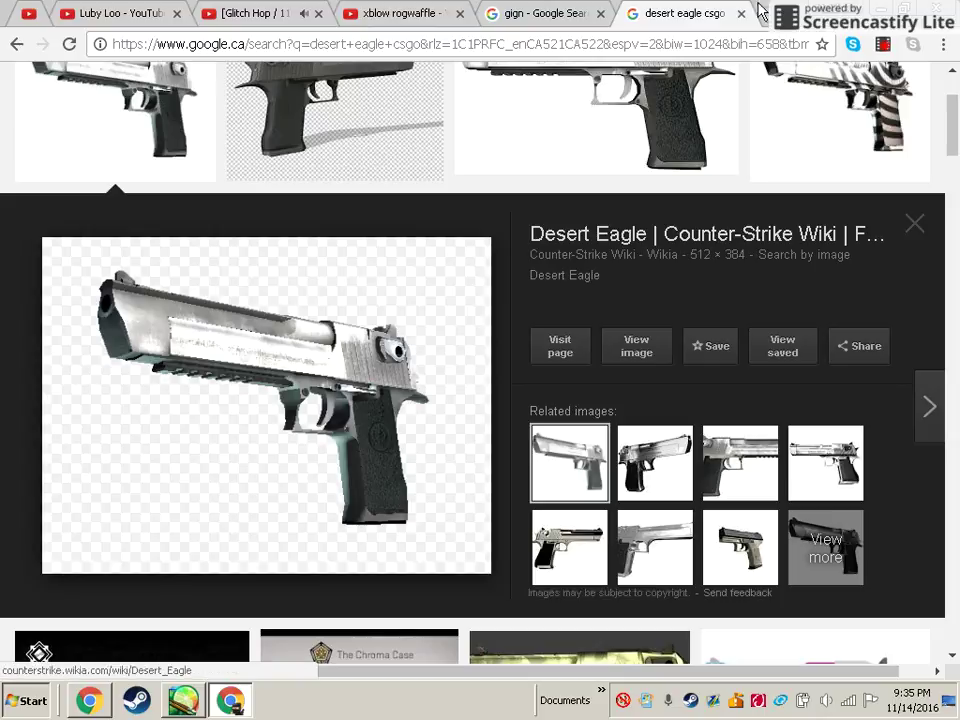
pyautogui.hotkey('ctrl', 't')
pyautogui.write('cod')
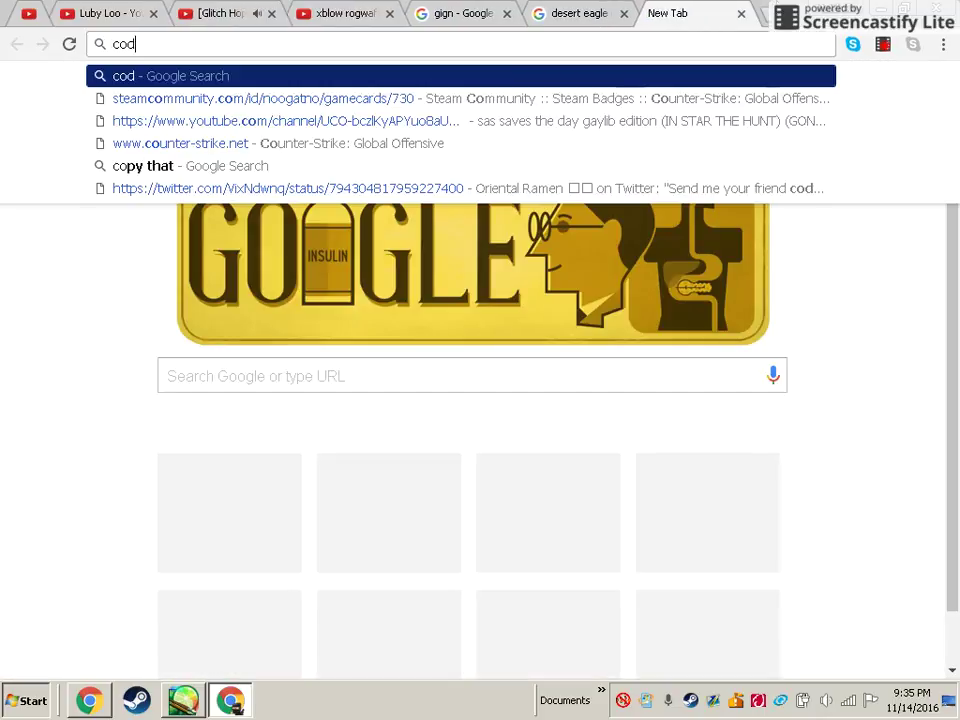
pyautogui.write(' inf')
pyautogui.press('Return')
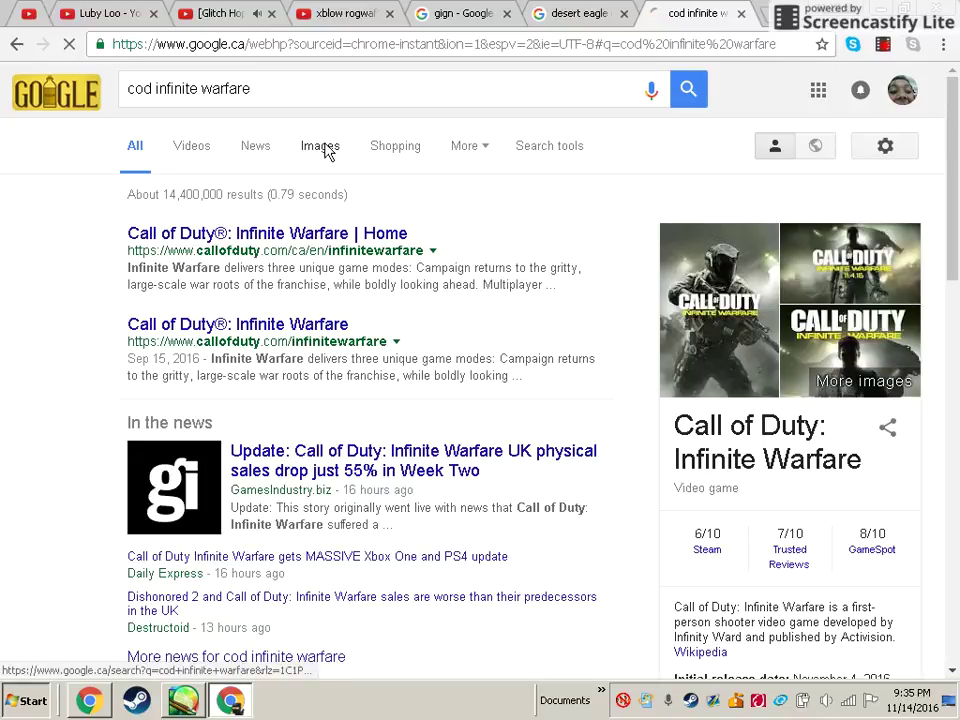
pyautogui.click(325, 149)
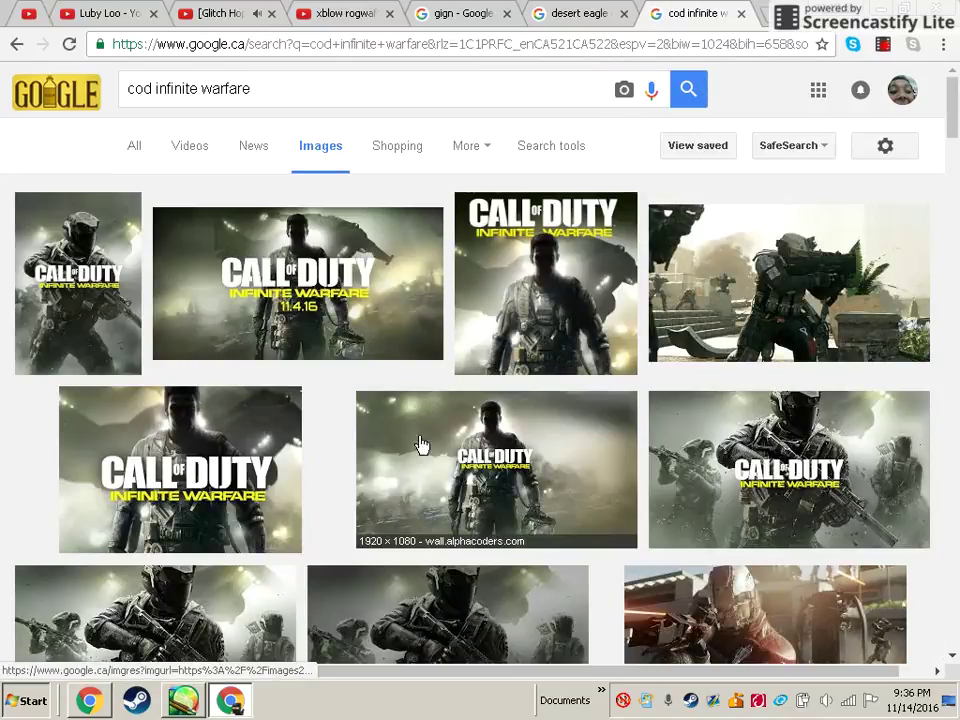
pyautogui.scroll(-9, 430, 460)
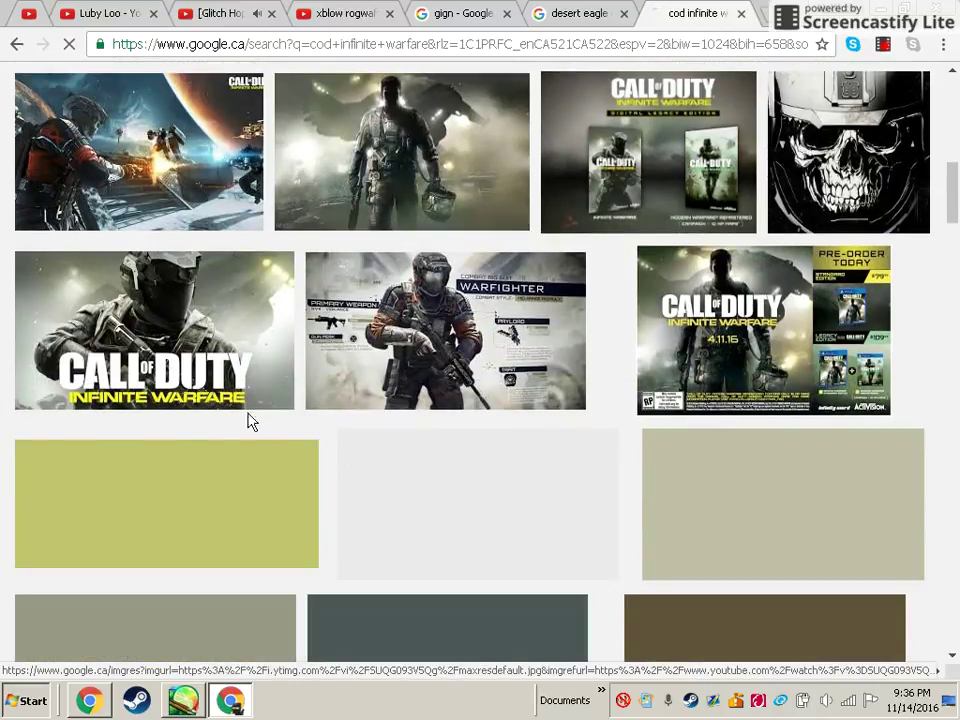
pyautogui.click(185, 213)
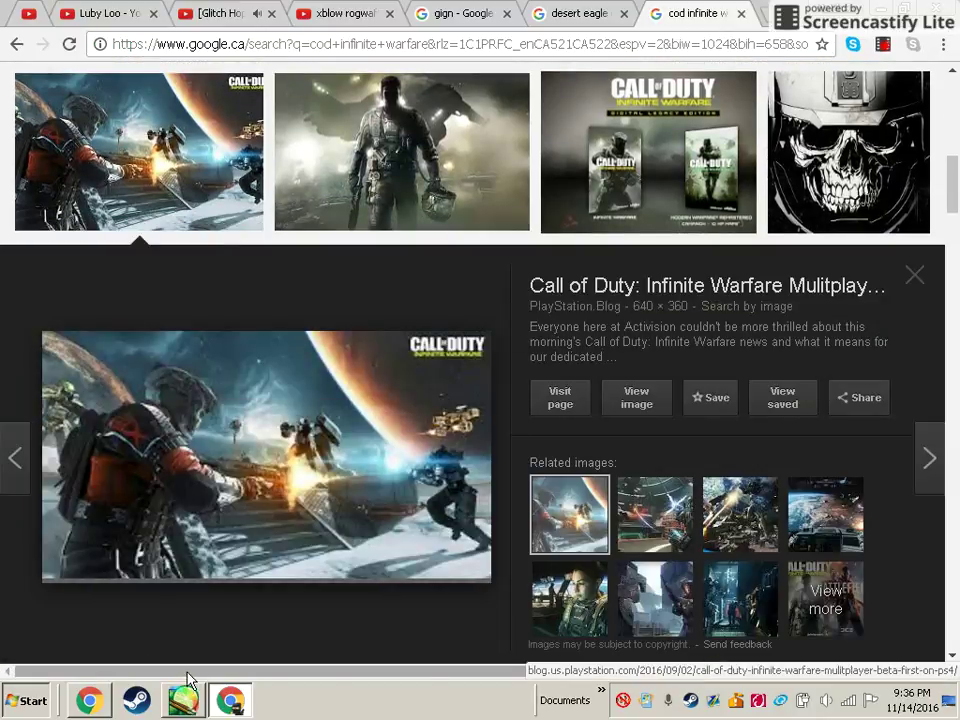
pyautogui.click(183, 700)
# Draw a large planet curve in the canvas's upper-right corner and scribble several craters inside it.
pyautogui.moveTo(827, 261)
pyautogui.mouseDown()
pyautogui.moveTo(668, 176)
pyautogui.moveTo(681, 104)
pyautogui.mouseUp()
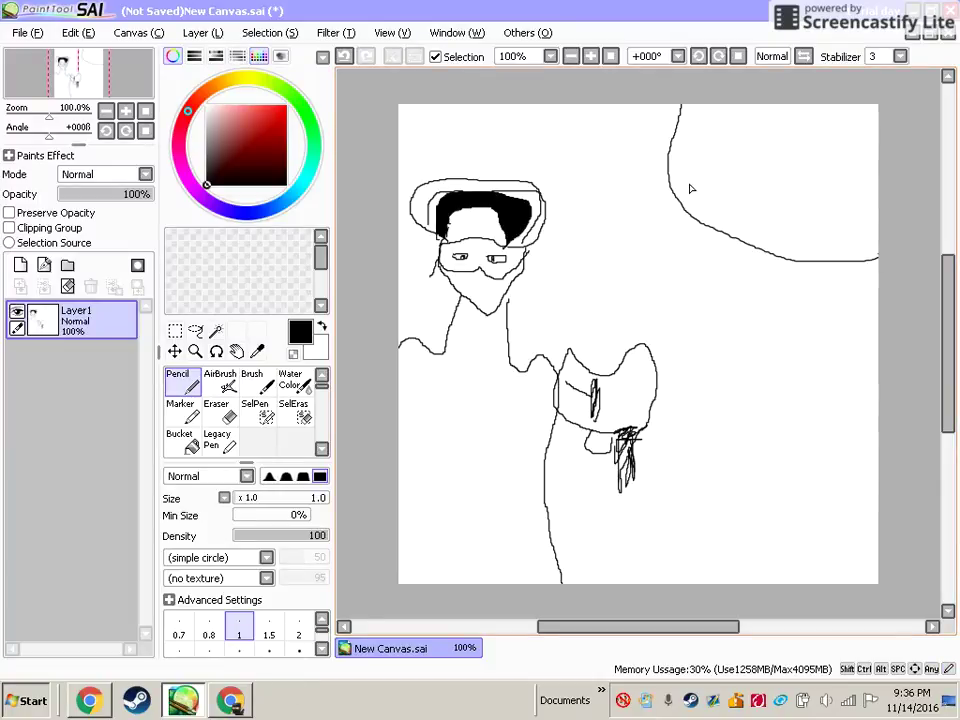
pyautogui.moveTo(700, 150); pyautogui.dragTo(692, 180)
pyautogui.moveTo(800, 140)
pyautogui.mouseDown()
pyautogui.moveTo(820, 160)
pyautogui.moveTo(800, 178)
pyautogui.mouseUp()
pyautogui.moveTo(715, 105)
pyautogui.mouseDown()
pyautogui.moveTo(742, 125)
pyautogui.moveTo(738, 110)
pyautogui.mouseUp()
pyautogui.moveTo(825, 210)
pyautogui.mouseDown()
pyautogui.moveTo(800, 240)
pyautogui.moveTo(840, 235)
pyautogui.mouseUp()
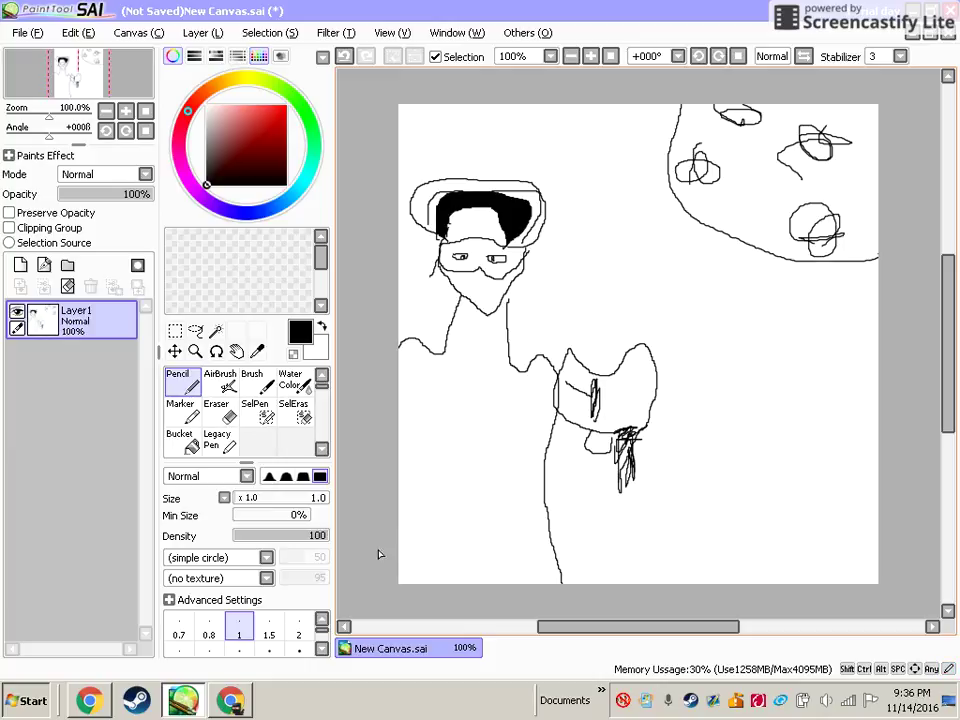
# Write GIGN in large freehand letters across the operator's chest.
pyautogui.moveTo(406, 396)
pyautogui.mouseDown()
pyautogui.moveTo(432, 380)
pyautogui.moveTo(408, 394)
pyautogui.moveTo(464, 405)
pyautogui.moveTo(458, 418)
pyautogui.mouseUp()
pyautogui.click(464, 367)
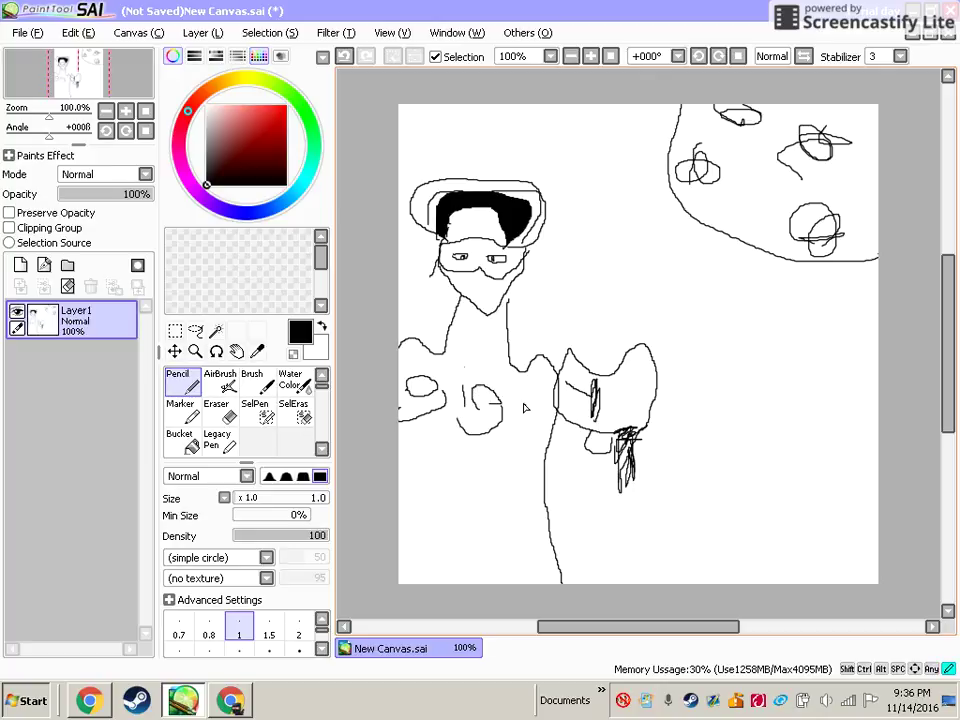
pyautogui.moveTo(525, 404); pyautogui.dragTo(548, 409)
pyautogui.moveTo(460, 375); pyautogui.dragTo(499, 404)
# Close the Infinite Warfare and Desert Eagle search tabs in Chrome, leaving a new blank tab open.
pyautogui.hotkey('alt', 'Tab')
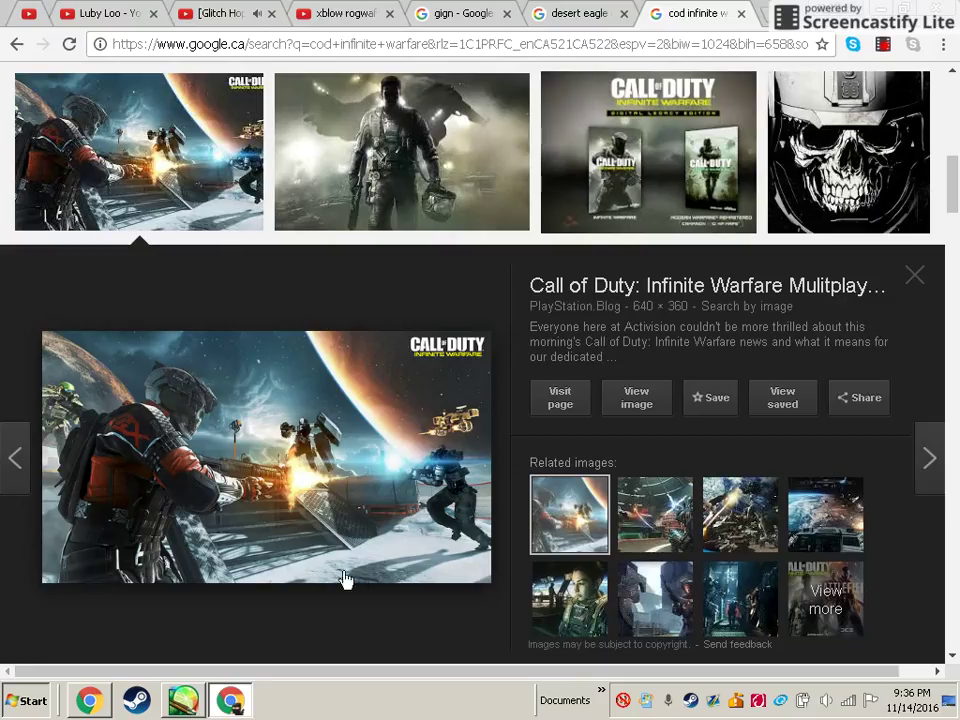
pyautogui.click(763, 8)
pyautogui.click(649, 14)
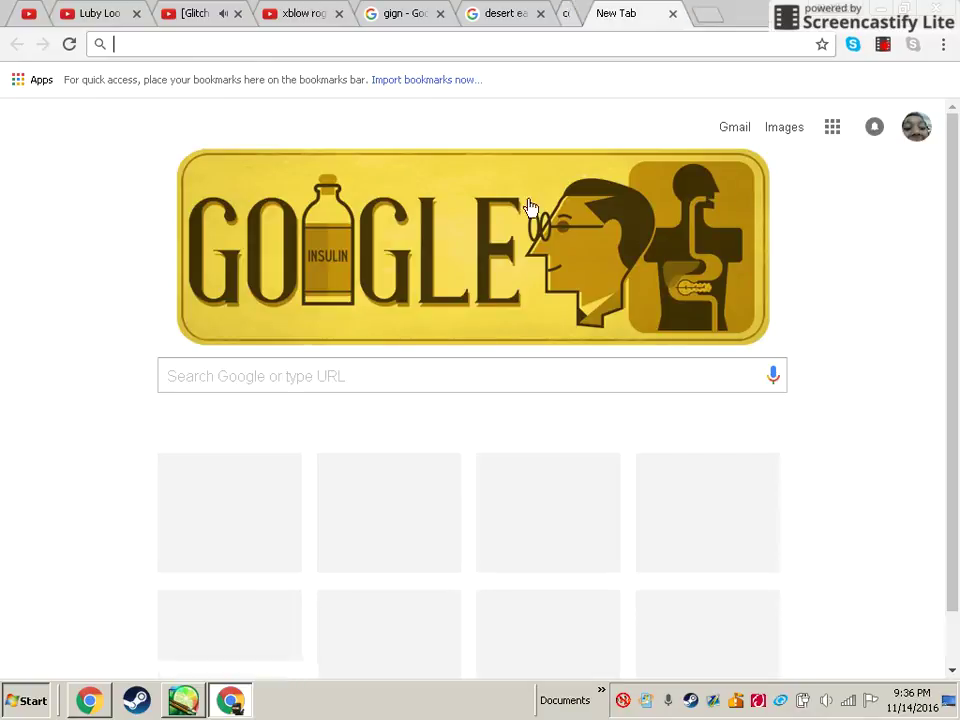
pyautogui.click(182, 704)
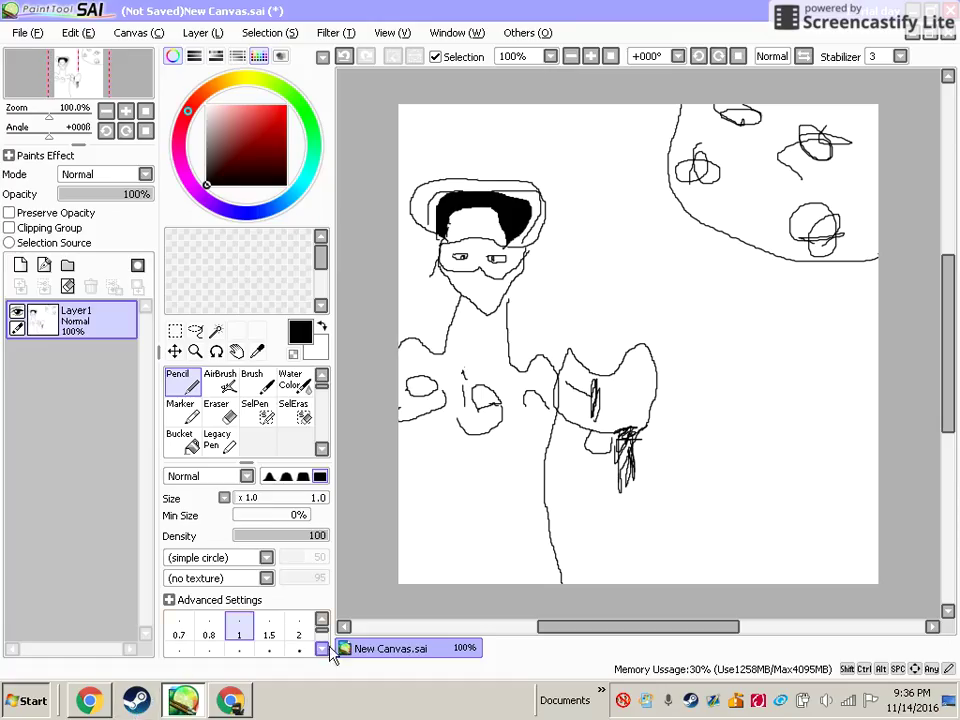
pyautogui.click(231, 703)
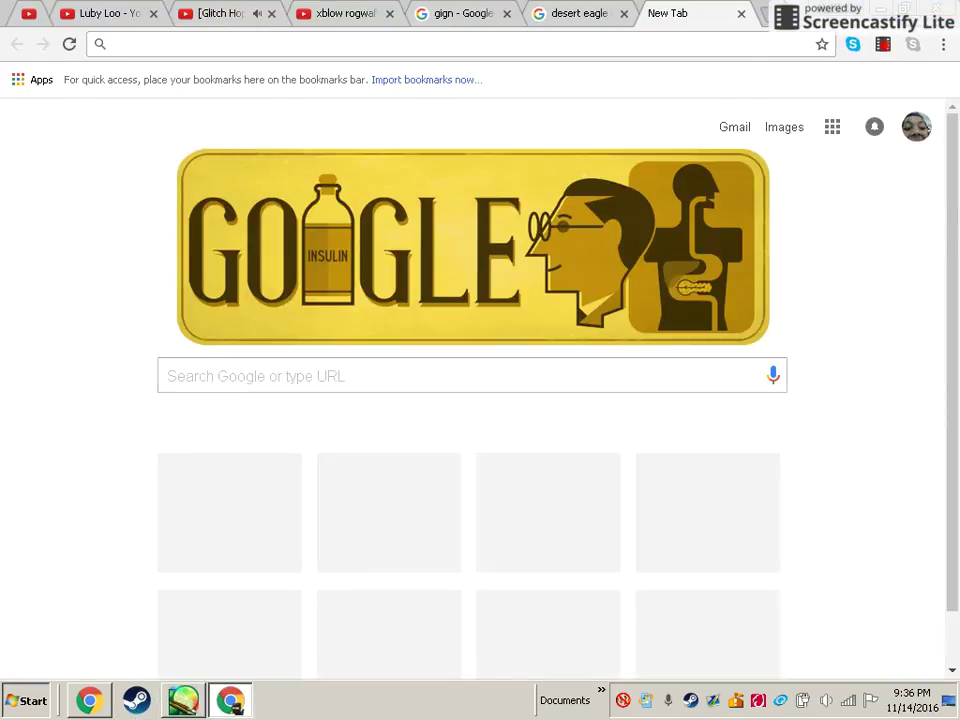
pyautogui.click(771, 13)
pyautogui.click(642, 13)
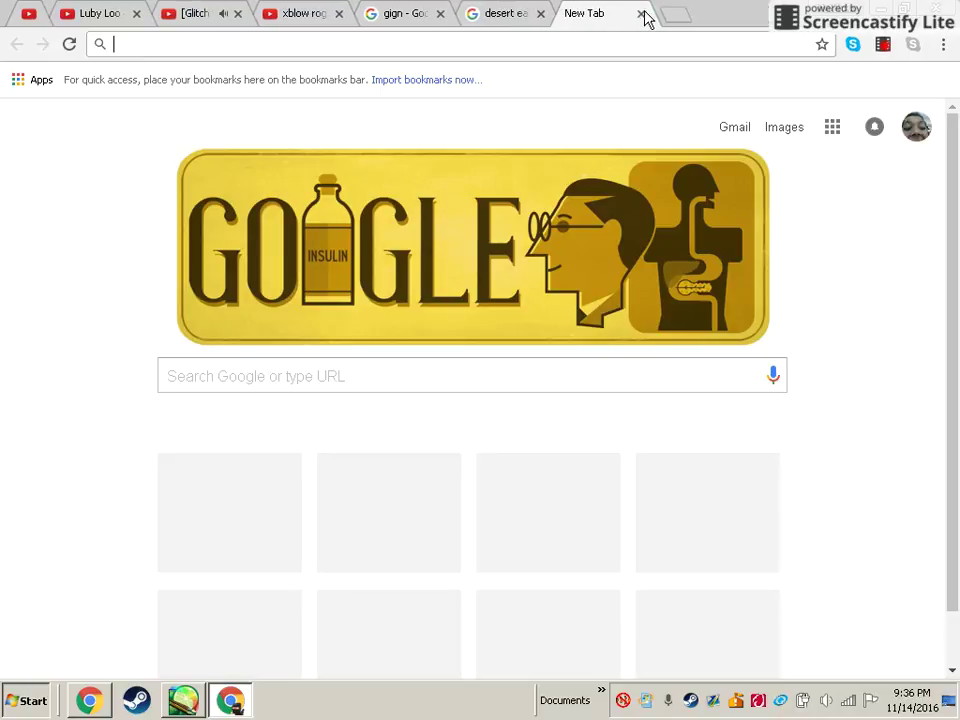
pyautogui.click(540, 13)
# Search Google Images for "battlefield 1", enlarge the picture of the masked soldier with a shovel, and return to PaintTool SAI.
pyautogui.click(467, 41)
pyautogui.write('bat')
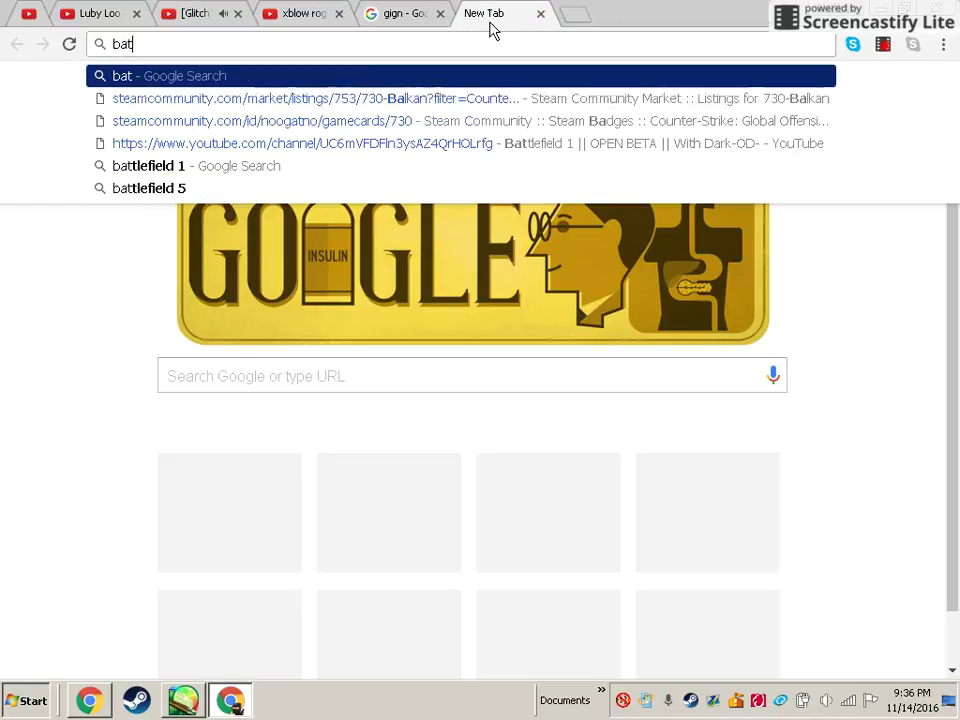
pyautogui.write('tlefield 1')
pyautogui.press('Return')
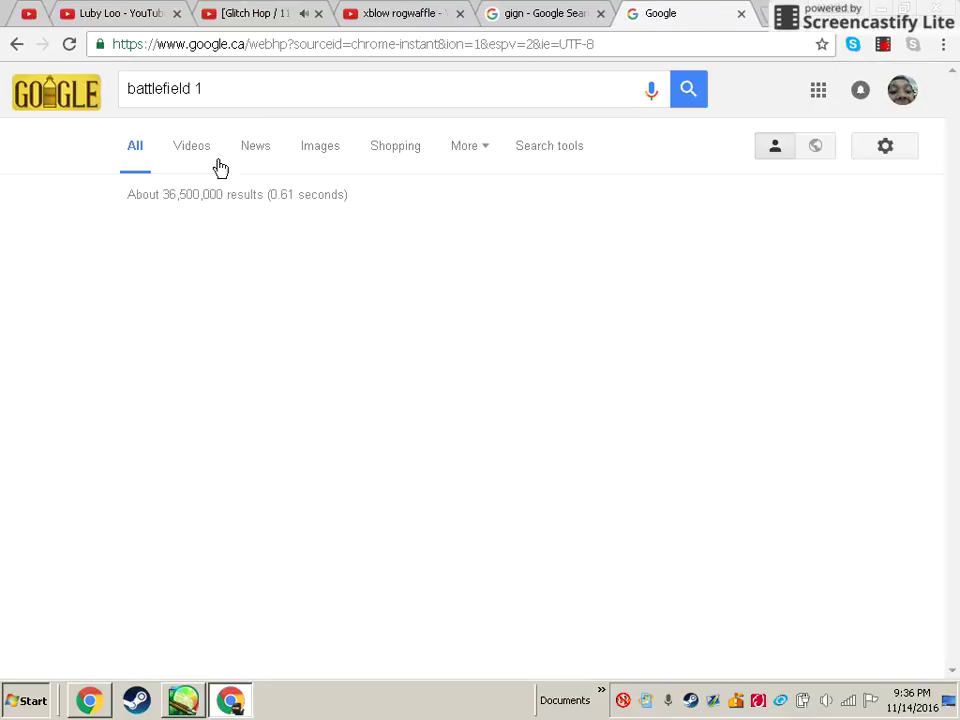
pyautogui.click(316, 152)
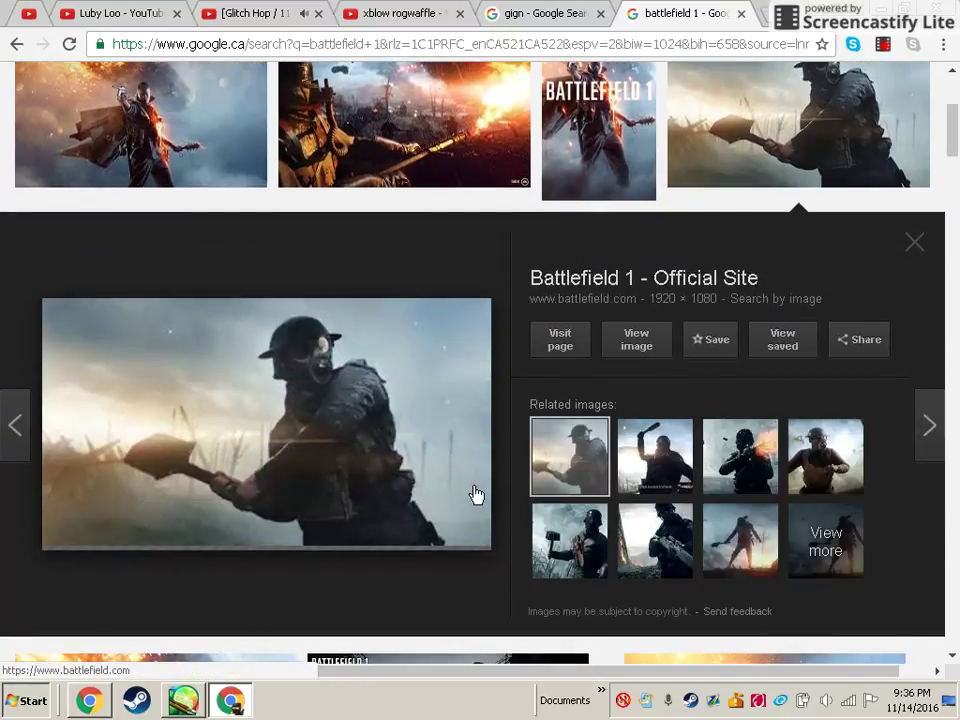
pyautogui.click(183, 700)
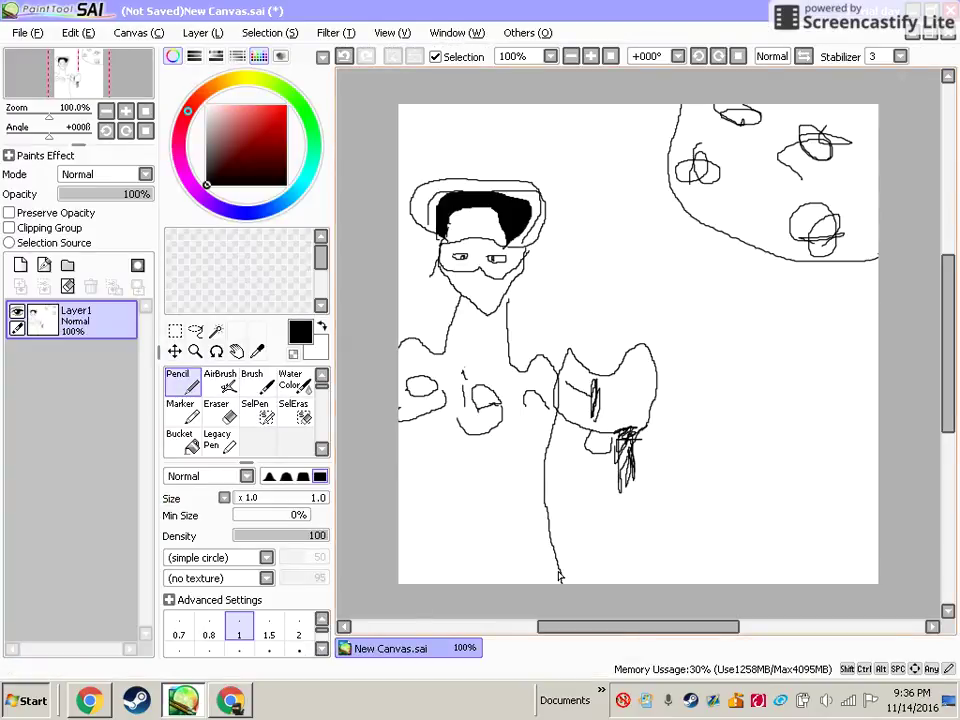
# Draw two open ovals and a scribbled black circle below the planet, checking the Battlefield 1 soldier reference.
pyautogui.click(230, 700)
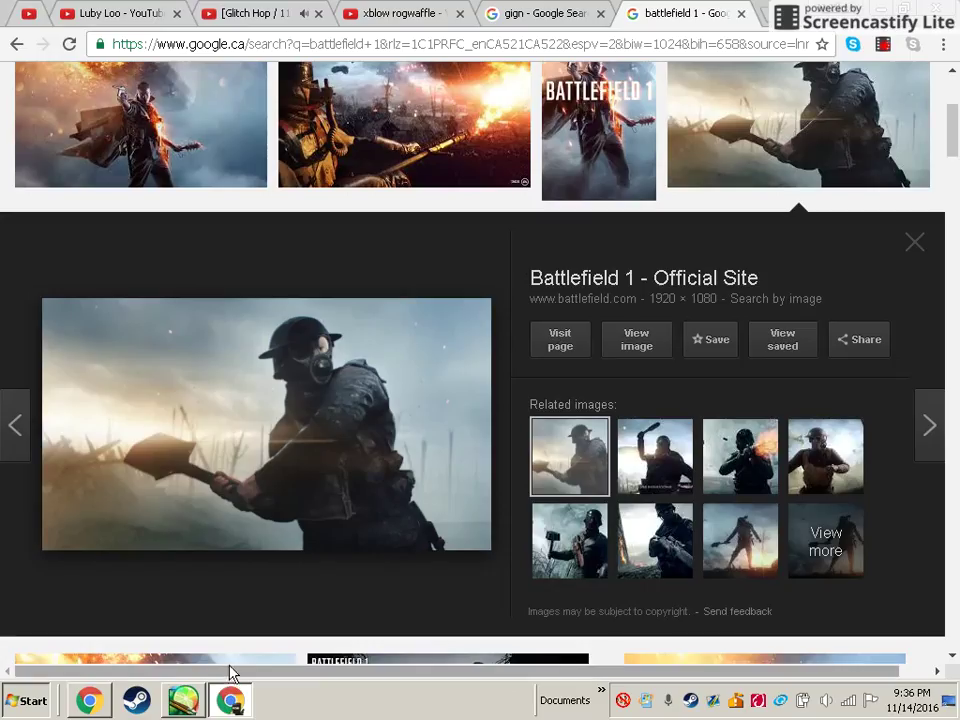
pyautogui.click(230, 700)
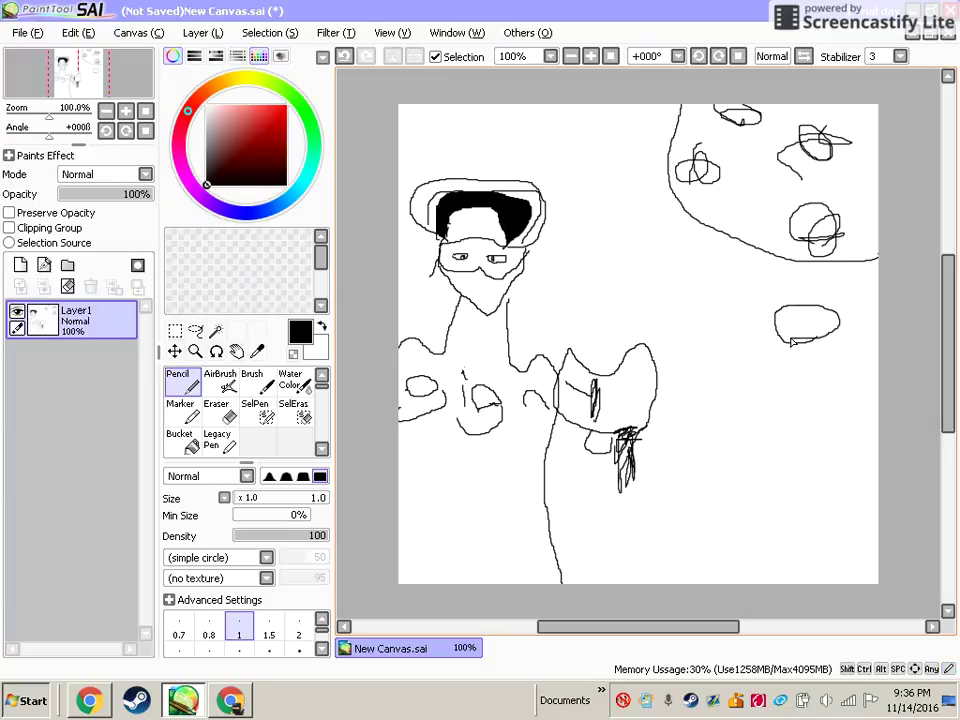
pyautogui.click(218, 703)
pyautogui.click(218, 703)
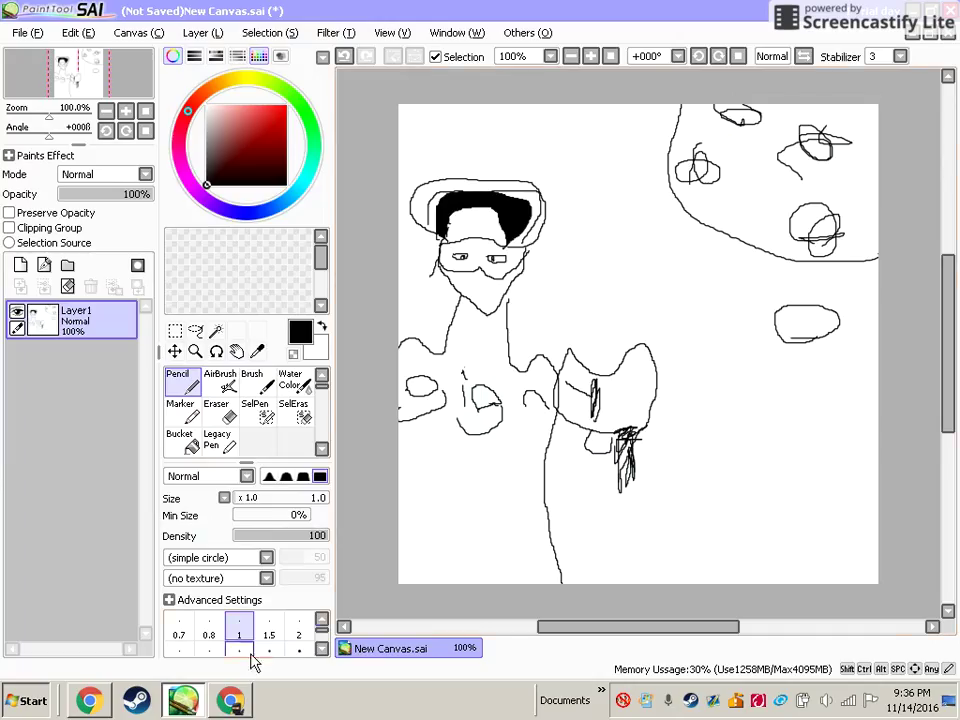
pyautogui.moveTo(720, 300)
pyautogui.mouseDown()
pyautogui.moveTo(730, 318)
pyautogui.moveTo(715, 305)
pyautogui.moveTo(735, 312)
pyautogui.moveTo(728, 320)
pyautogui.moveTo(718, 305)
pyautogui.moveTo(733, 315)
pyautogui.moveTo(725, 312)
pyautogui.mouseUp()
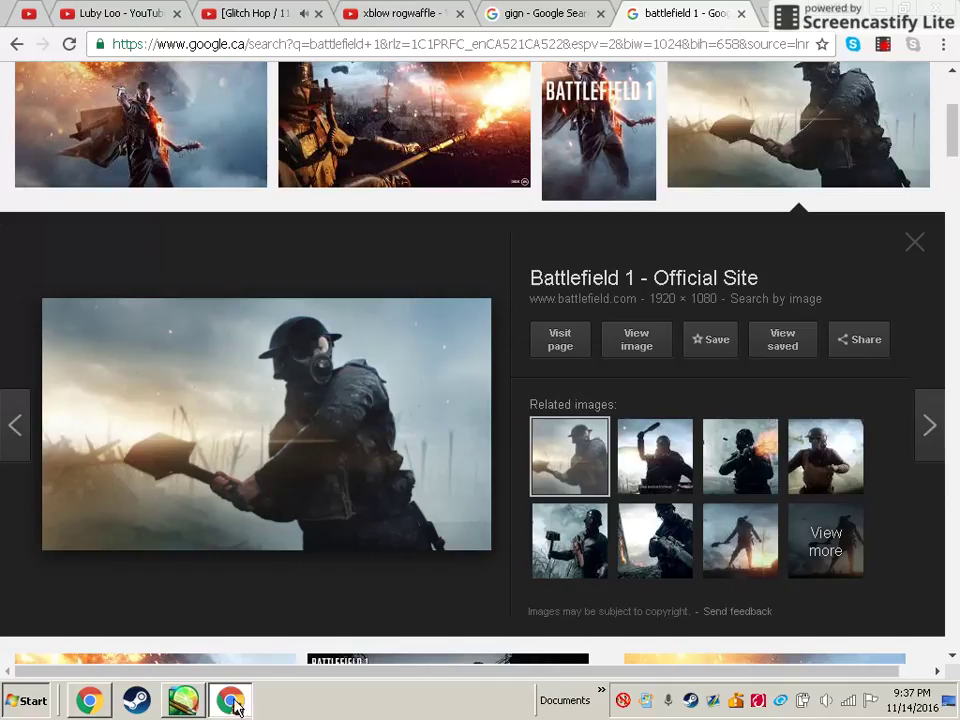
pyautogui.click(230, 700)
pyautogui.click(183, 702)
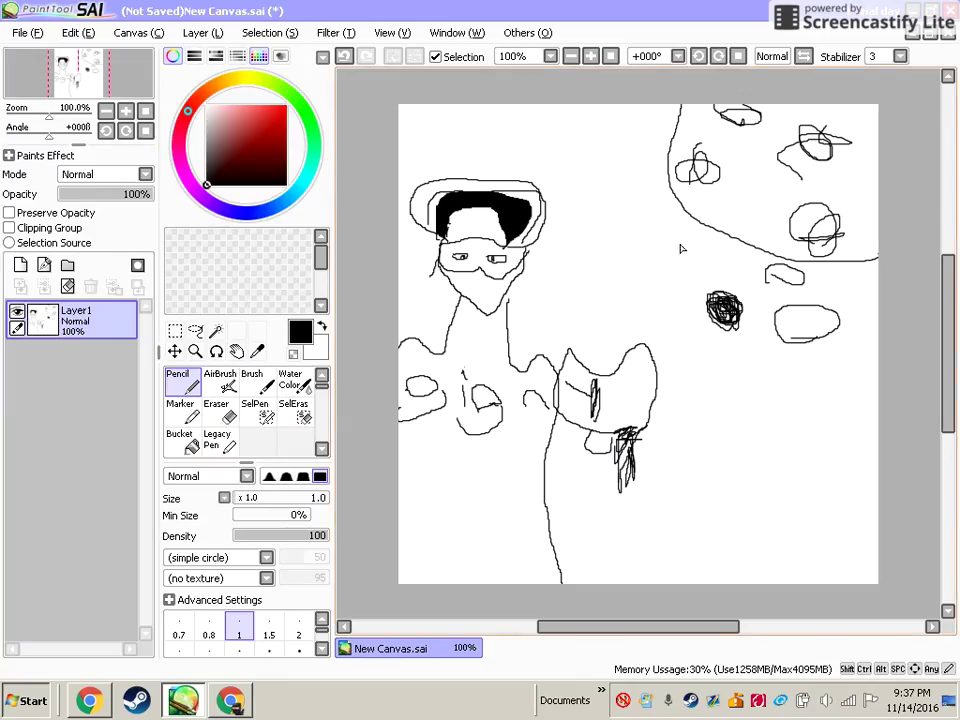
# Outline the soldier's head shape around the ovals and add hatching by the black circle and small marks inside the outline.
pyautogui.moveTo(652, 283)
pyautogui.mouseDown()
pyautogui.moveTo(680, 229)
pyautogui.moveTo(735, 236)
pyautogui.moveTo(739, 253)
pyautogui.moveTo(677, 317)
pyautogui.moveTo(708, 370)
pyautogui.moveTo(795, 386)
pyautogui.moveTo(840, 343)
pyautogui.moveTo(719, 254)
pyautogui.mouseUp()
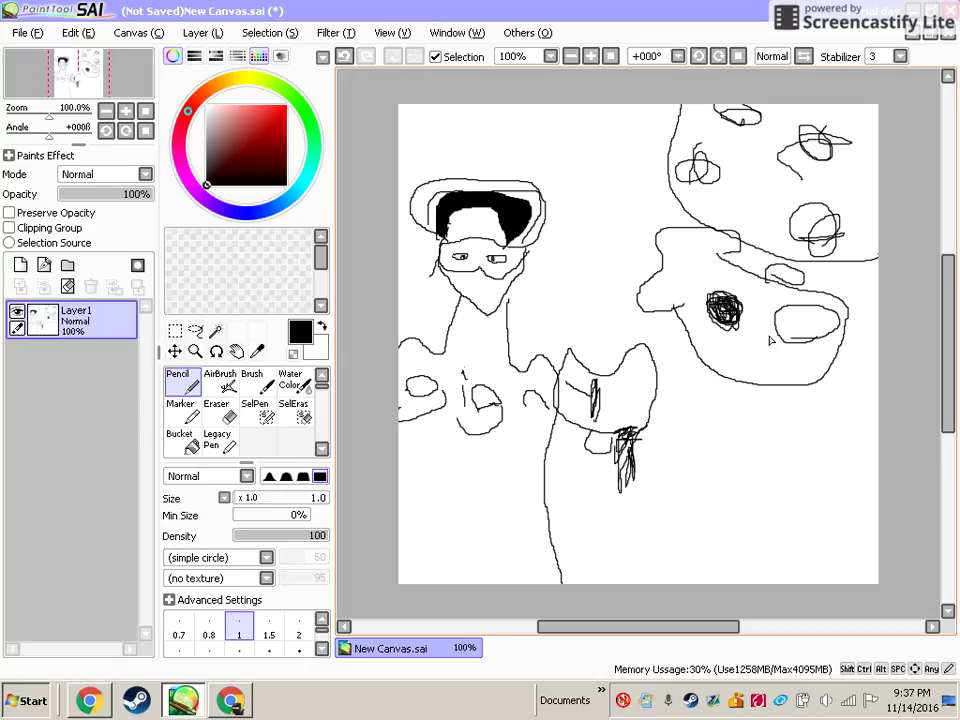
pyautogui.moveTo(749, 319)
pyautogui.mouseDown()
pyautogui.moveTo(760, 322)
pyautogui.moveTo(757, 291)
pyautogui.mouseUp()
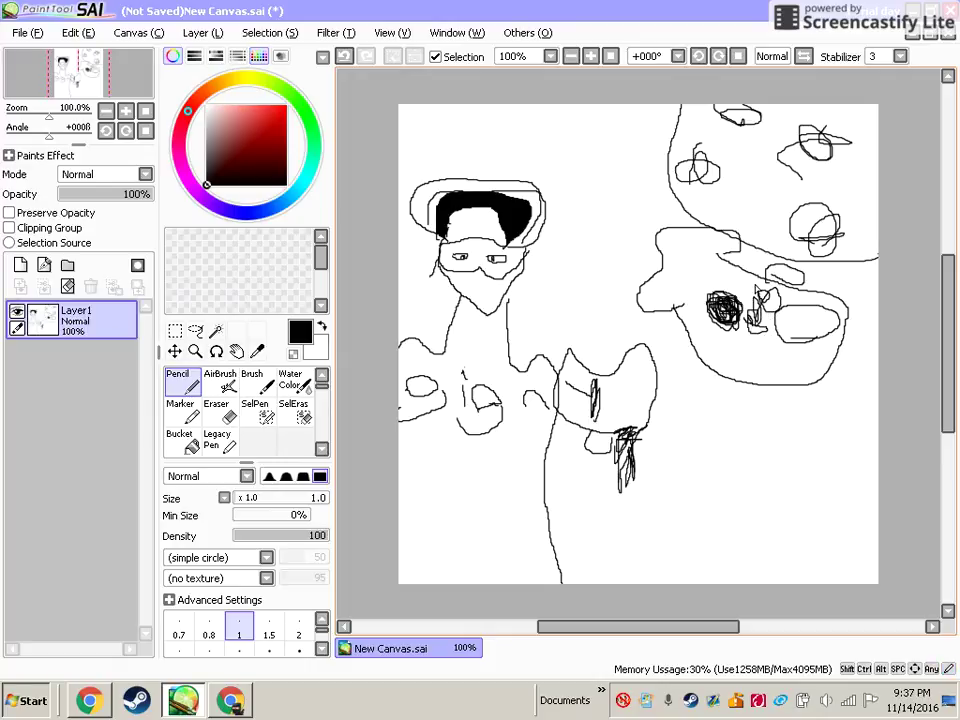
pyautogui.moveTo(719, 250); pyautogui.dragTo(689, 305)
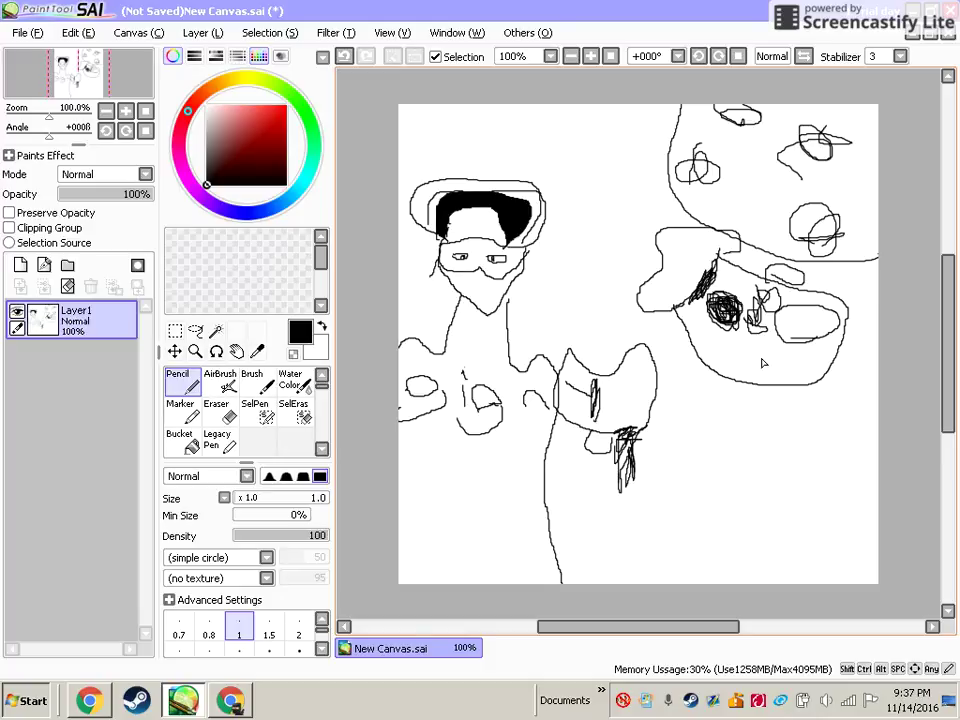
pyautogui.moveTo(746, 357); pyautogui.dragTo(772, 377)
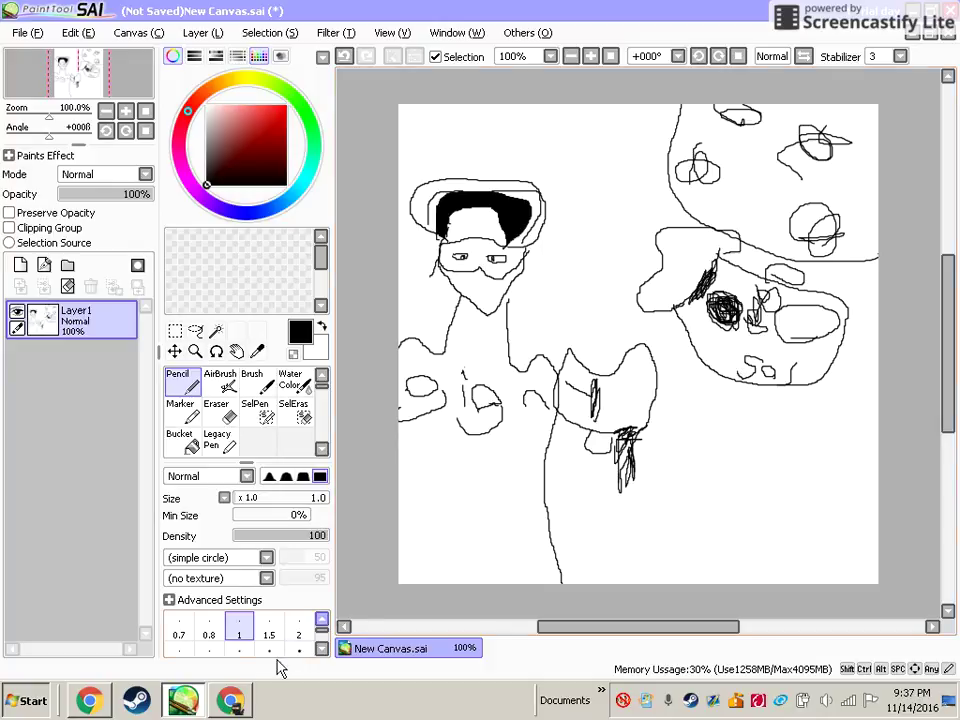
# Check the Battlefield 1 soldier reference in Chrome and draw a round eye with a scribbled black center below the soldier's head in PaintTool SAI.
pyautogui.click(230, 700)
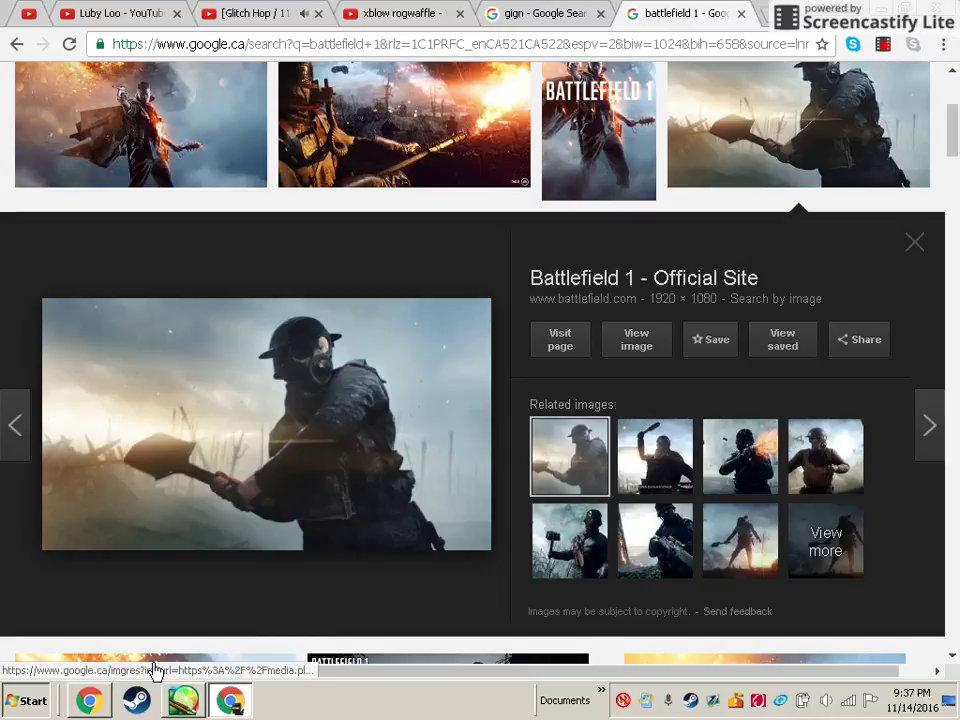
pyautogui.click(183, 700)
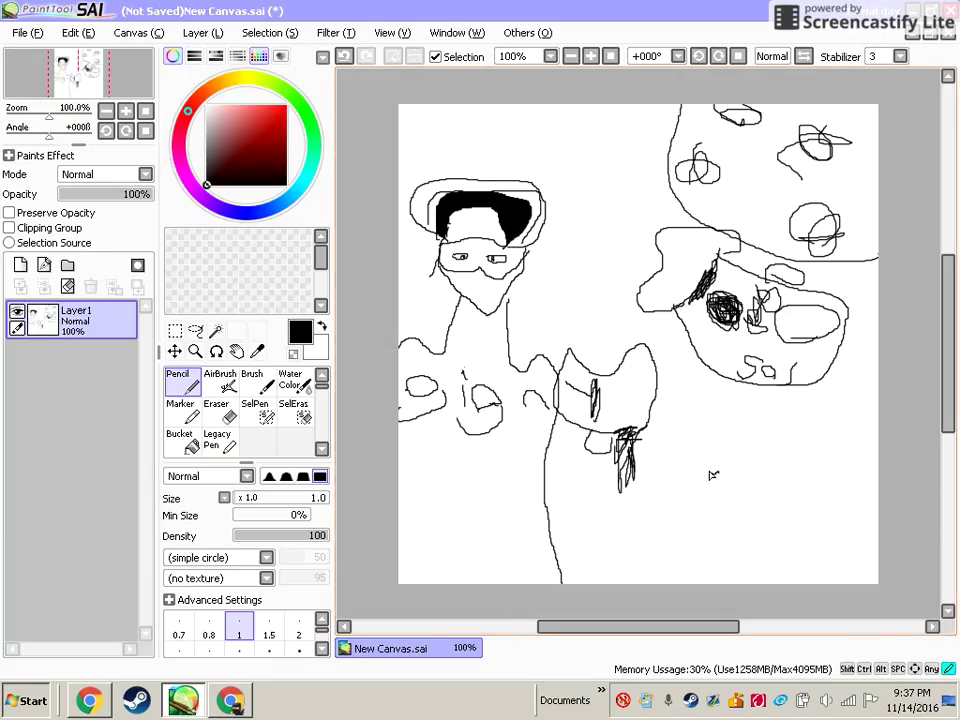
pyautogui.moveTo(687, 465)
pyautogui.mouseDown()
pyautogui.moveTo(681, 433)
pyautogui.moveTo(724, 428)
pyautogui.moveTo(735, 460)
pyautogui.mouseUp()
pyautogui.moveTo(704, 460)
pyautogui.mouseDown()
pyautogui.moveTo(710, 445)
pyautogui.moveTo(710, 466)
pyautogui.mouseUp()
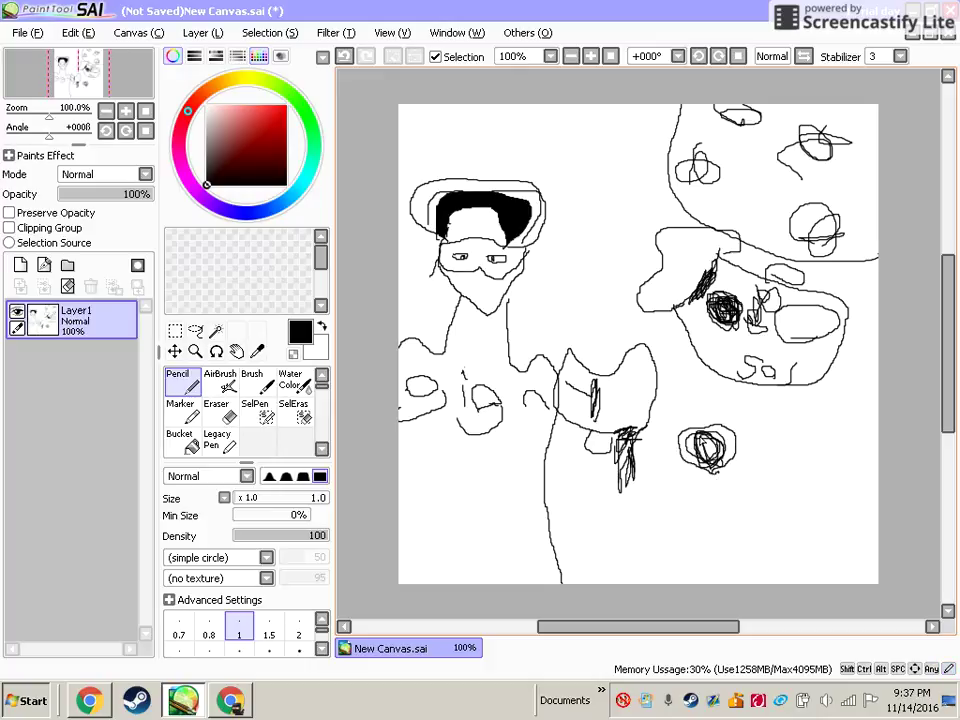
# Choose a bright blue-violet color and scribble it over the black center of the new eye.
pyautogui.click(231, 211)
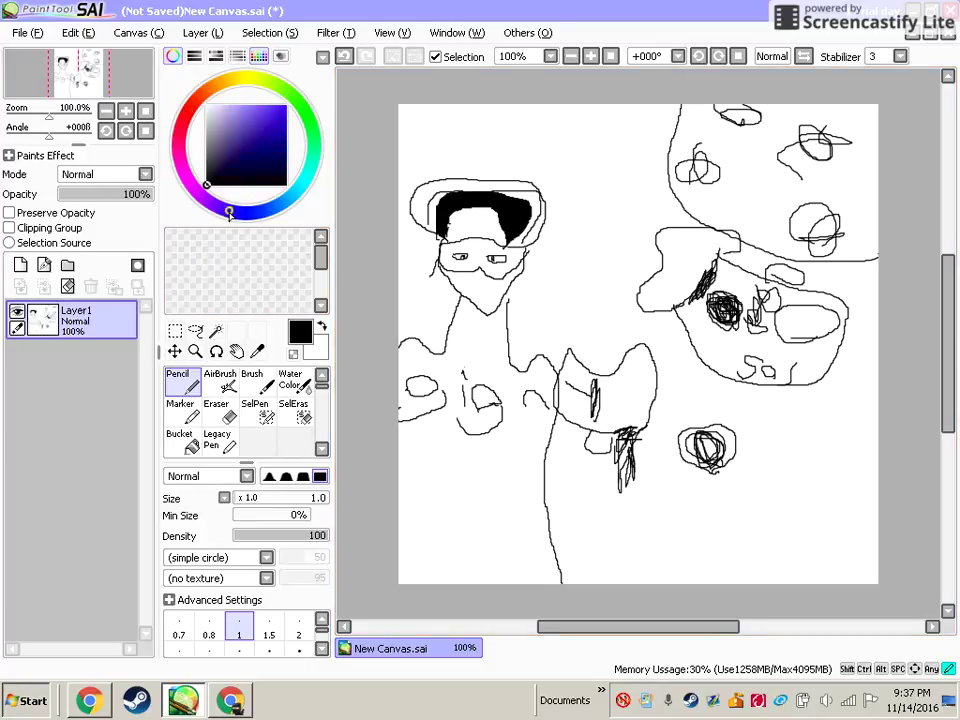
pyautogui.moveTo(704, 443)
pyautogui.mouseDown()
pyautogui.moveTo(703, 460)
pyautogui.moveTo(704, 444)
pyautogui.mouseUp()
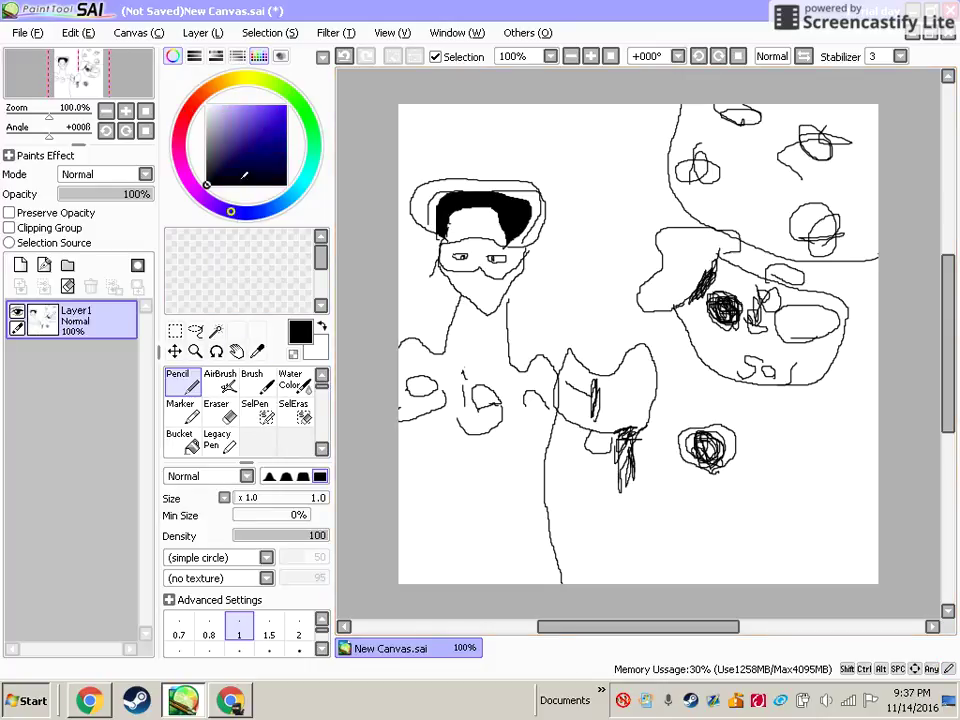
pyautogui.click(272, 105)
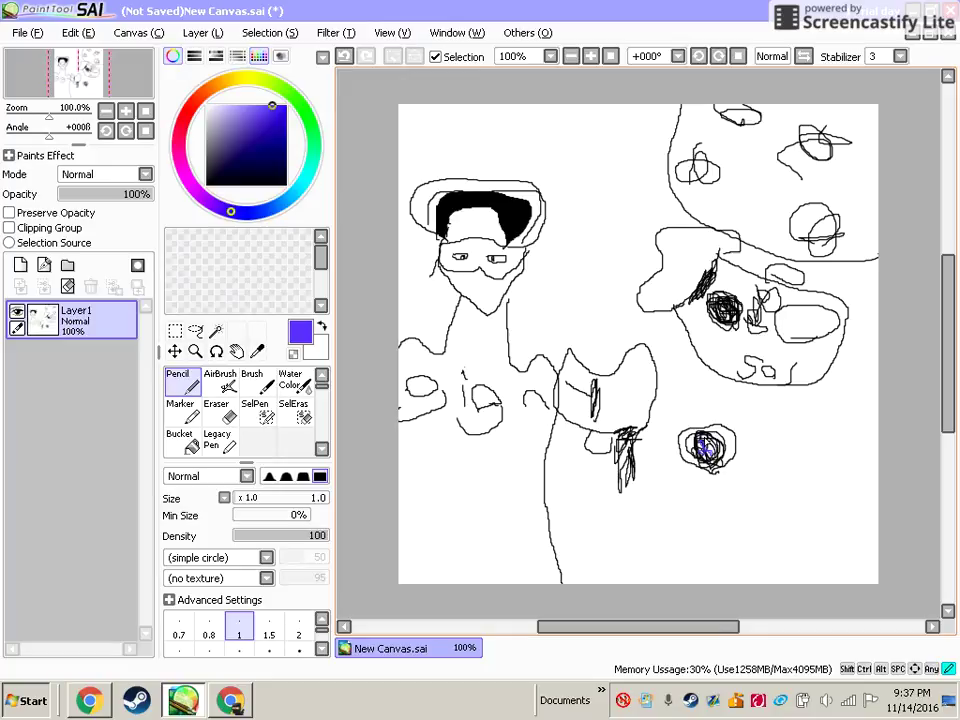
pyautogui.moveTo(703, 447); pyautogui.dragTo(707, 450)
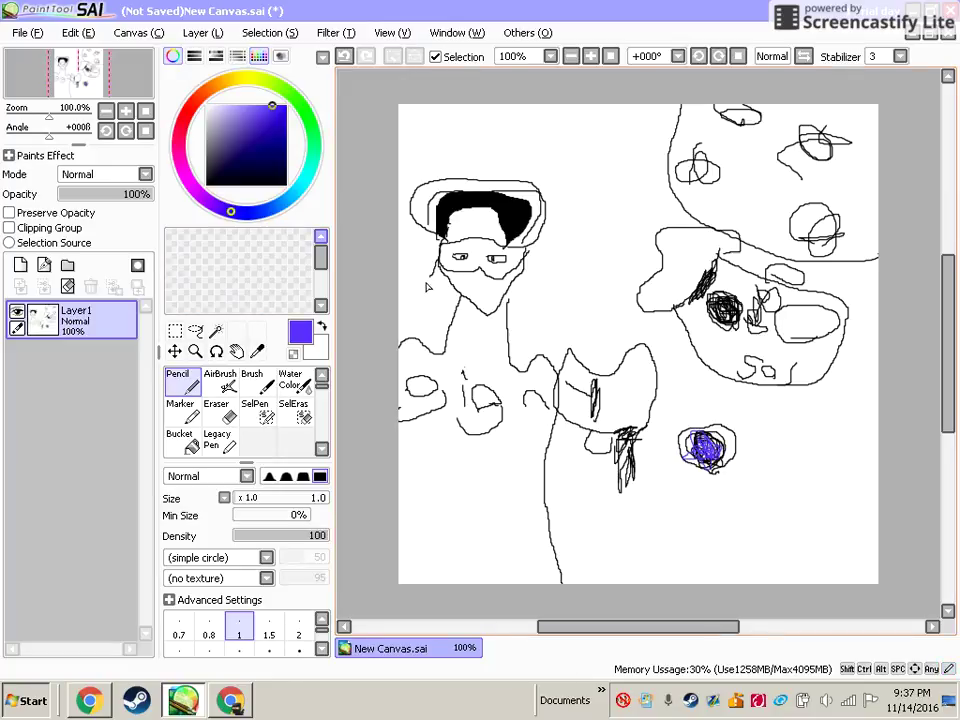
# Draw a second, larger eye beside the first with a blue-violet center and black oval rings, and add a black nose outline below.
pyautogui.moveTo(799, 454)
pyautogui.mouseDown()
pyautogui.moveTo(799, 446)
pyautogui.moveTo(793, 460)
pyautogui.moveTo(766, 441)
pyautogui.mouseUp()
pyautogui.moveTo(271, 150); pyautogui.dragTo(204, 186)
pyautogui.moveTo(793, 447)
pyautogui.mouseDown()
pyautogui.moveTo(760, 450)
pyautogui.moveTo(800, 415)
pyautogui.moveTo(845, 455)
pyautogui.moveTo(770, 450)
pyautogui.moveTo(762, 522)
pyautogui.moveTo(725, 493)
pyautogui.mouseUp()
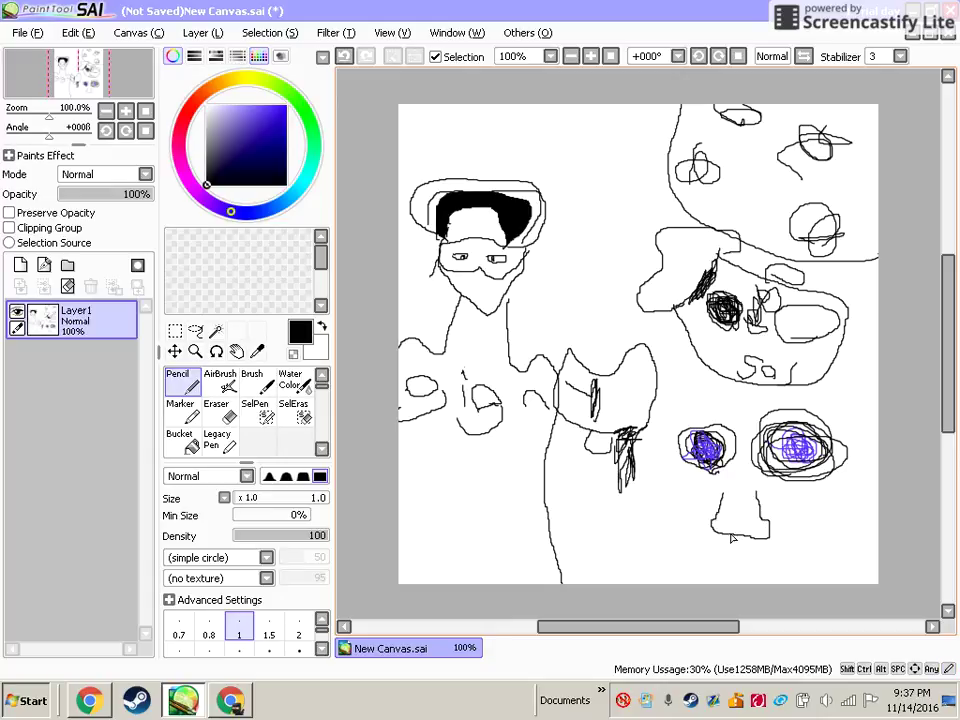
# Draw a wide curved smile below the nose in black and add short crease marks on both sides.
pyautogui.moveTo(661, 561); pyautogui.dragTo(664, 532)
pyautogui.moveTo(730, 573)
pyautogui.mouseDown()
pyautogui.moveTo(792, 550)
pyautogui.moveTo(810, 522)
pyautogui.mouseUp()
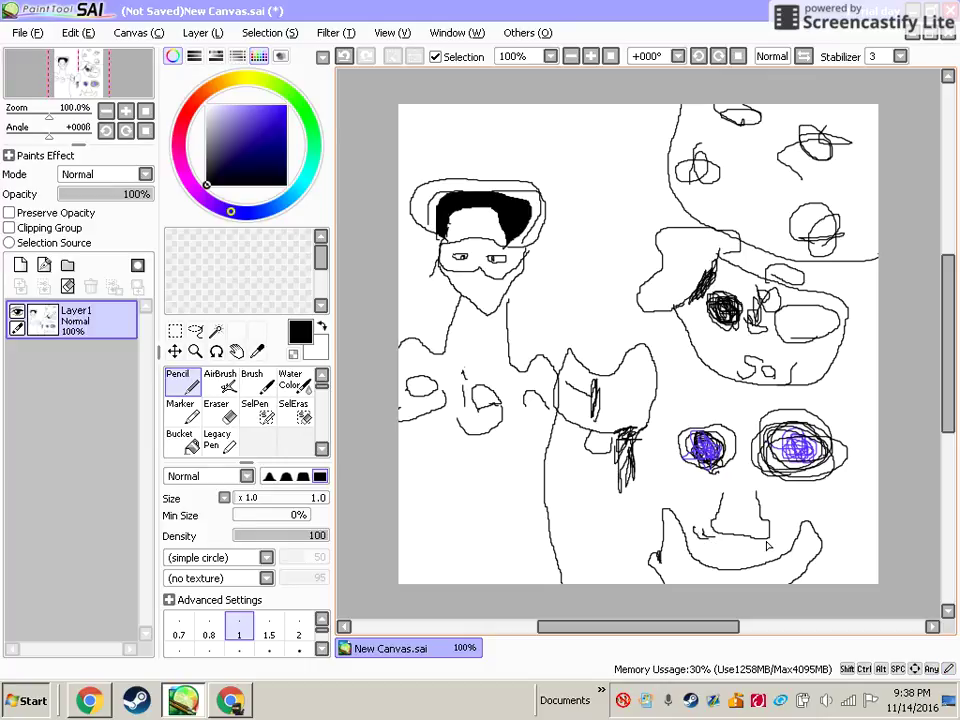
pyautogui.moveTo(764, 547); pyautogui.dragTo(797, 541)
pyautogui.moveTo(785, 544); pyautogui.dragTo(764, 546)
# Outline the face around the eyes and mouth and hatch black strokes across the forehead.
pyautogui.moveTo(663, 510); pyautogui.dragTo(663, 545)
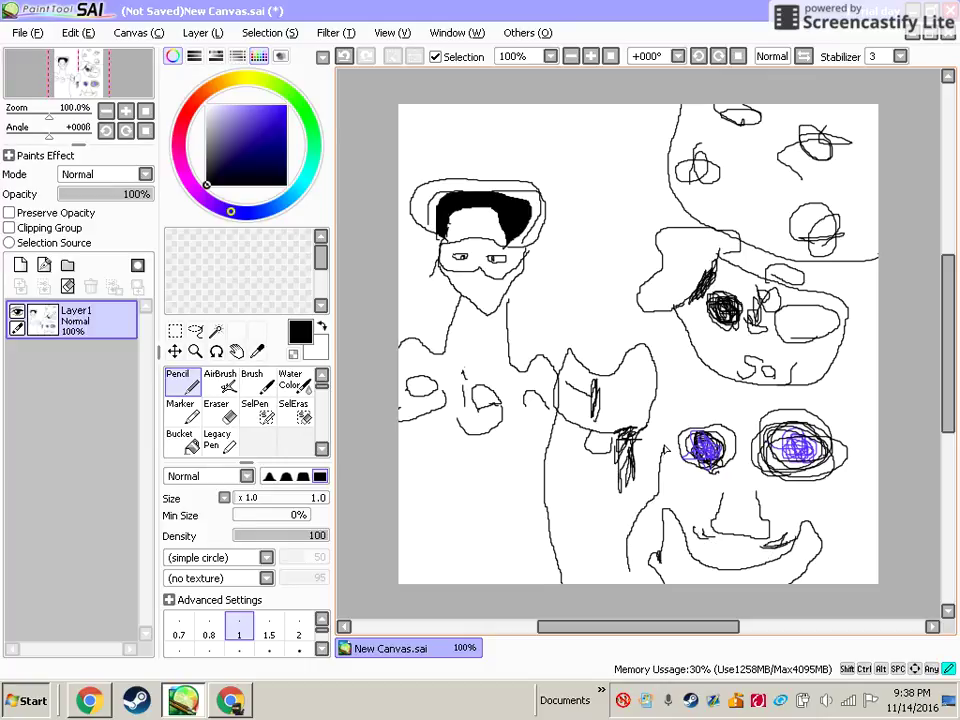
pyautogui.moveTo(698, 416)
pyautogui.mouseDown()
pyautogui.moveTo(807, 407)
pyautogui.moveTo(851, 531)
pyautogui.moveTo(762, 571)
pyautogui.moveTo(692, 416)
pyautogui.moveTo(823, 388)
pyautogui.moveTo(762, 403)
pyautogui.moveTo(806, 391)
pyautogui.mouseUp()
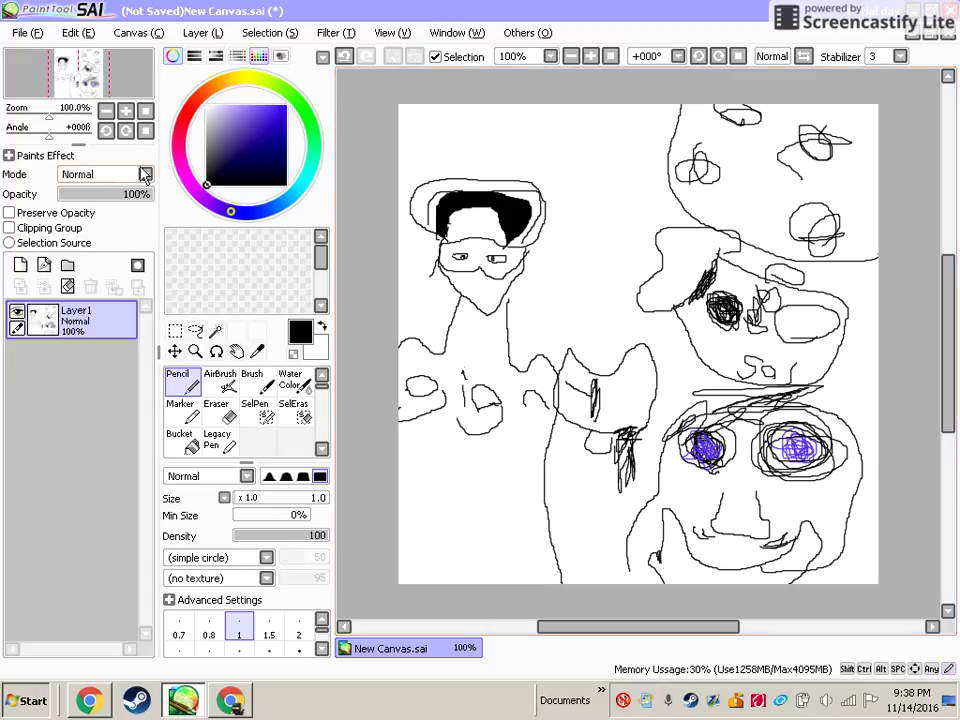
# Choose a dark brownish red, scribble strokes across the forehead above the eyes, and switch to Chrome.
pyautogui.click(186, 115)
pyautogui.moveTo(211, 138); pyautogui.dragTo(230, 160)
pyautogui.moveTo(720, 425)
pyautogui.mouseDown()
pyautogui.moveTo(684, 430)
pyautogui.moveTo(810, 408)
pyautogui.mouseUp()
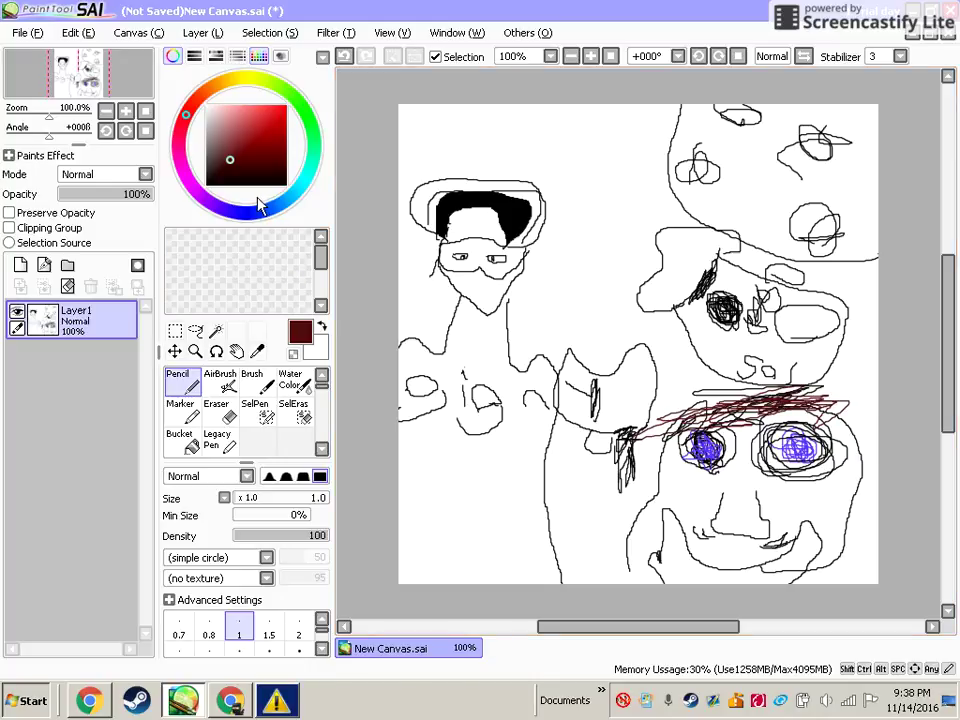
pyautogui.click(232, 706)
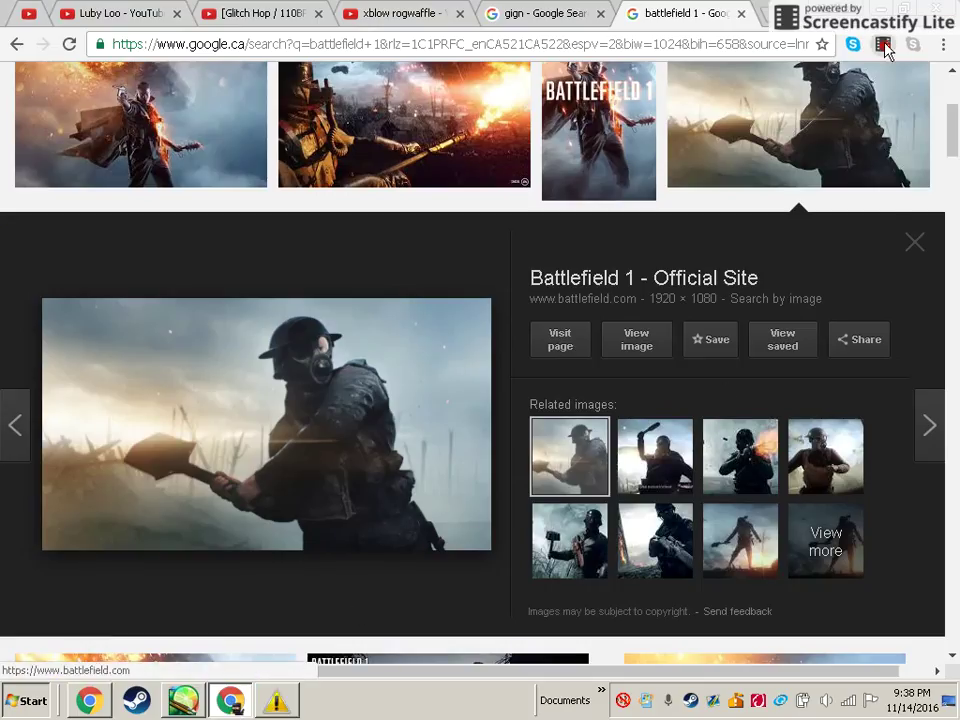